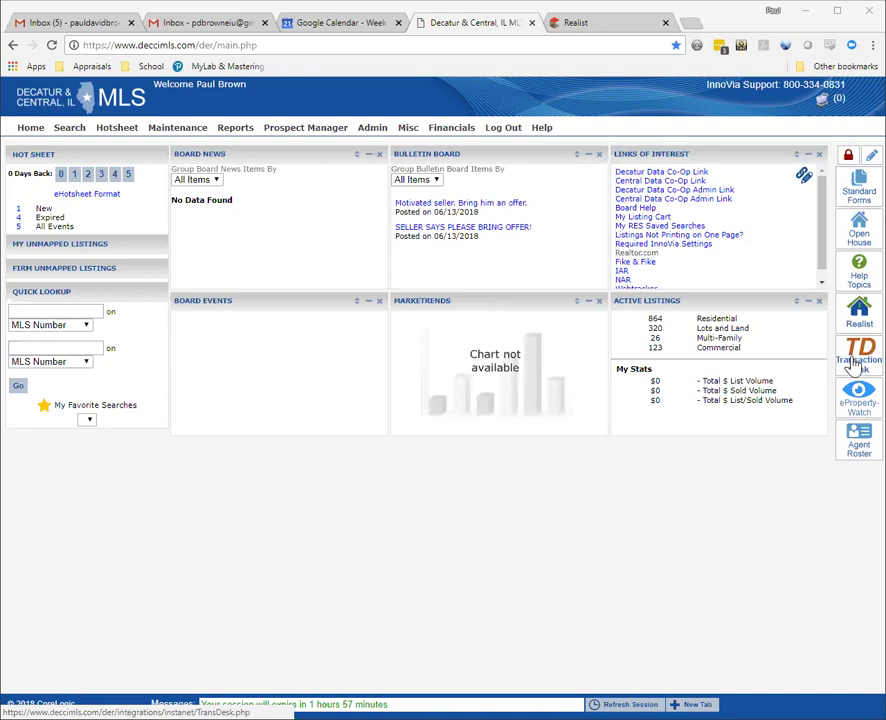
Step: Launch TransactionDesk from the MLS home page and go to Setup > Transaction Templates
click(855, 366)
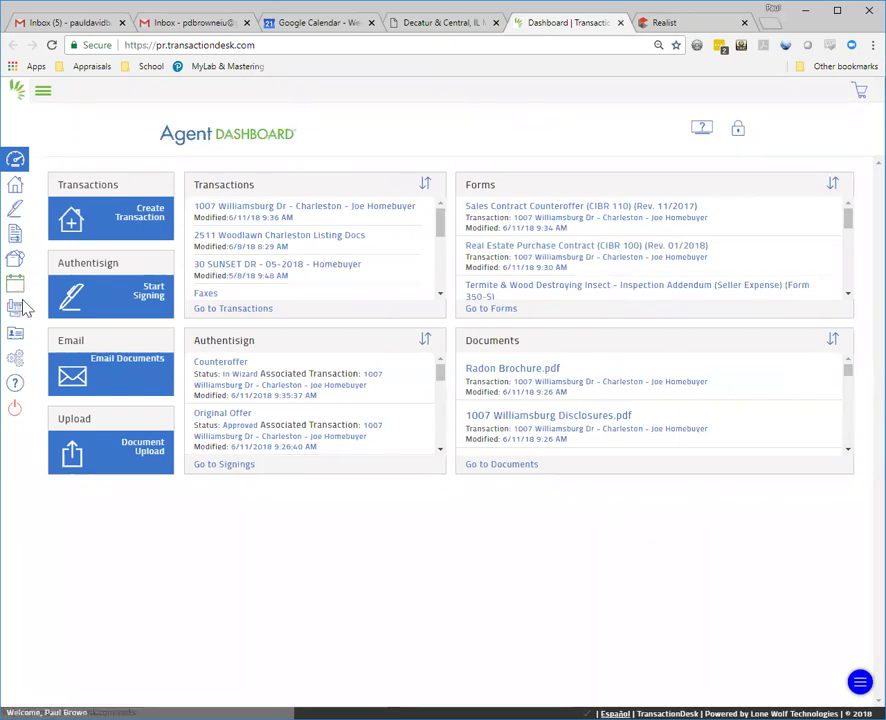
click(15, 363)
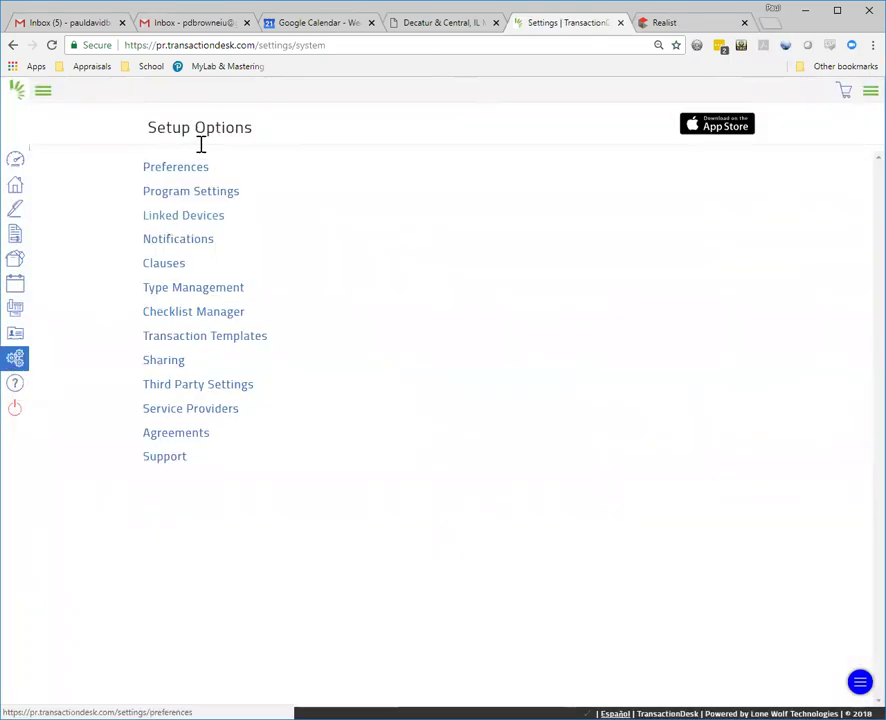
click(227, 346)
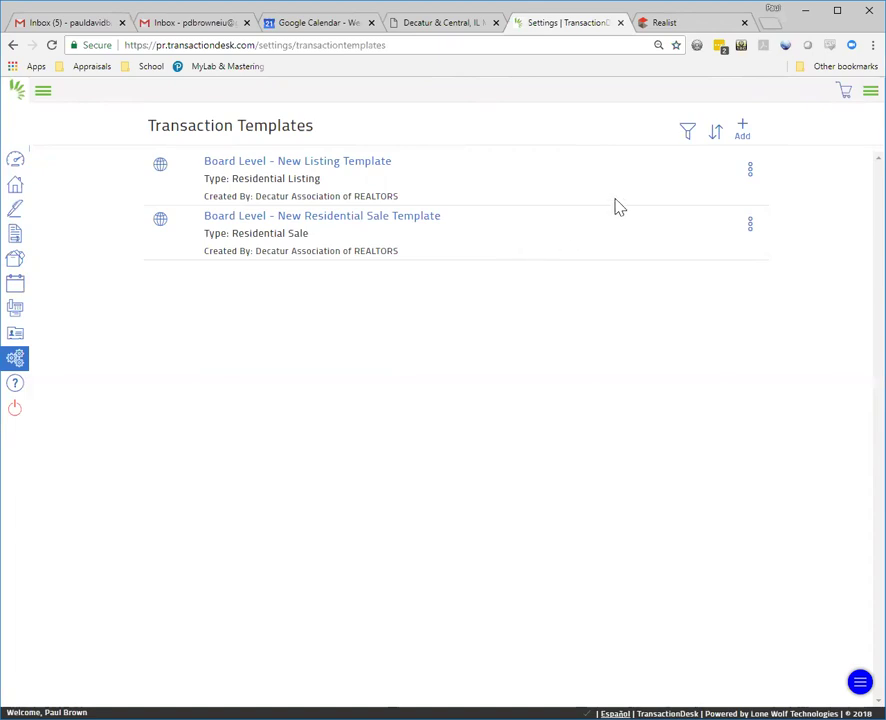
Step: Add a Residential Sale template named after the agent, ending in 'Residential Sale Template', and save it
click(742, 130)
click(449, 148)
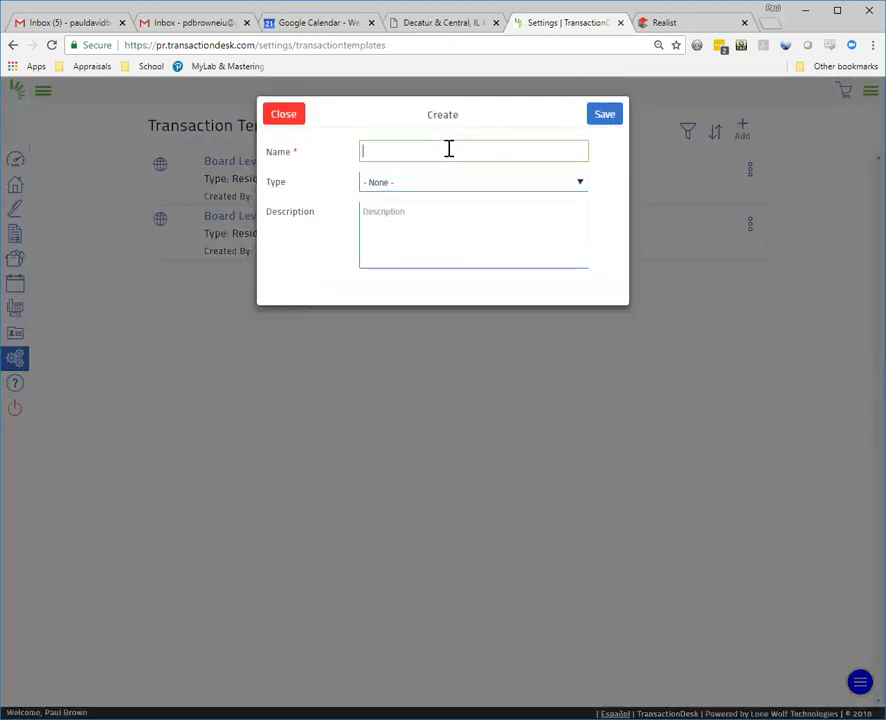
text(Paul Reside)
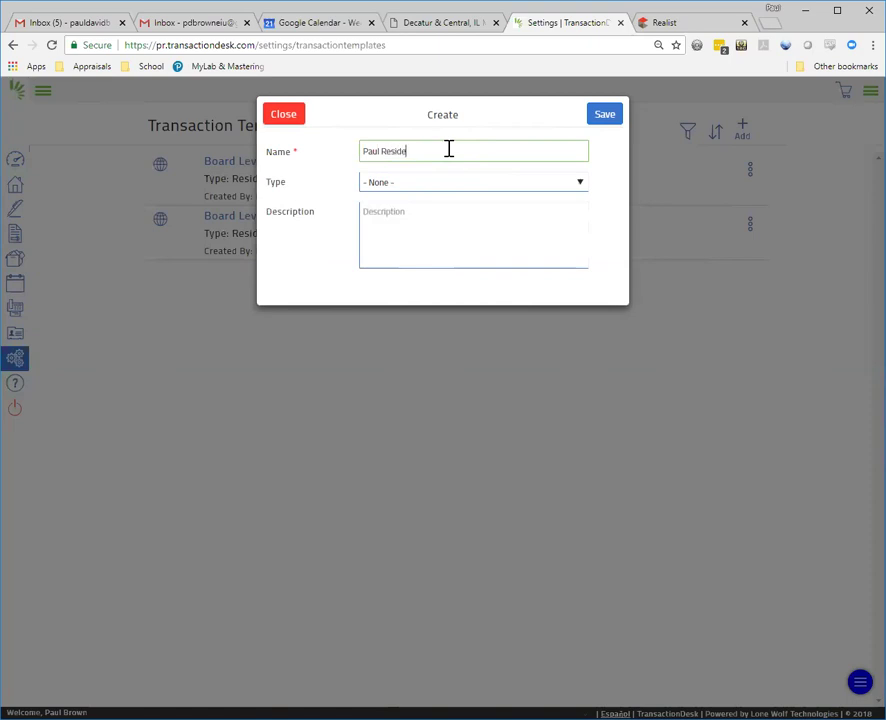
text(ntial Sale Template)
click(480, 186)
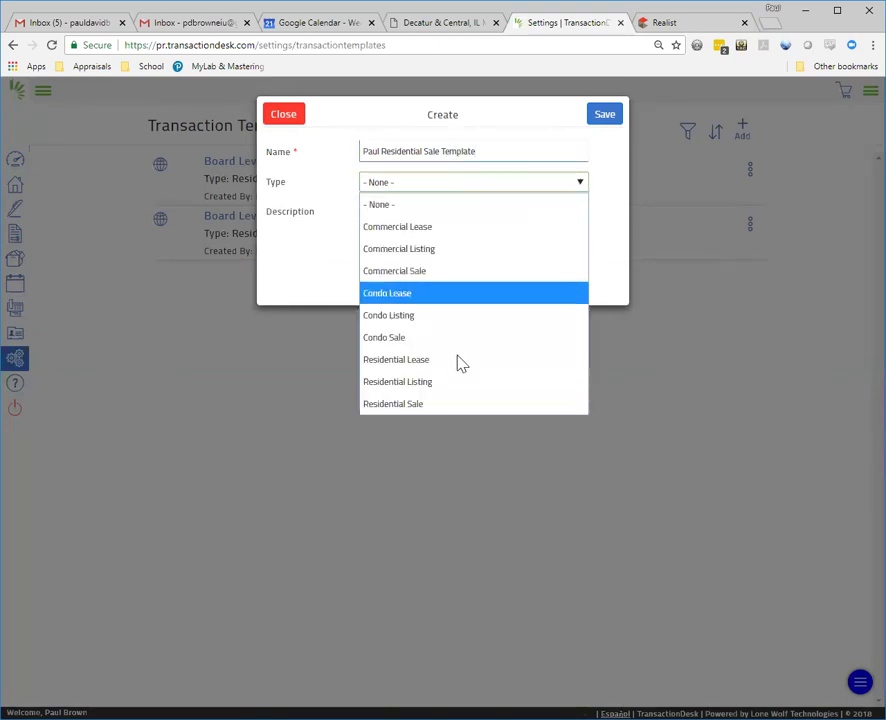
click(453, 403)
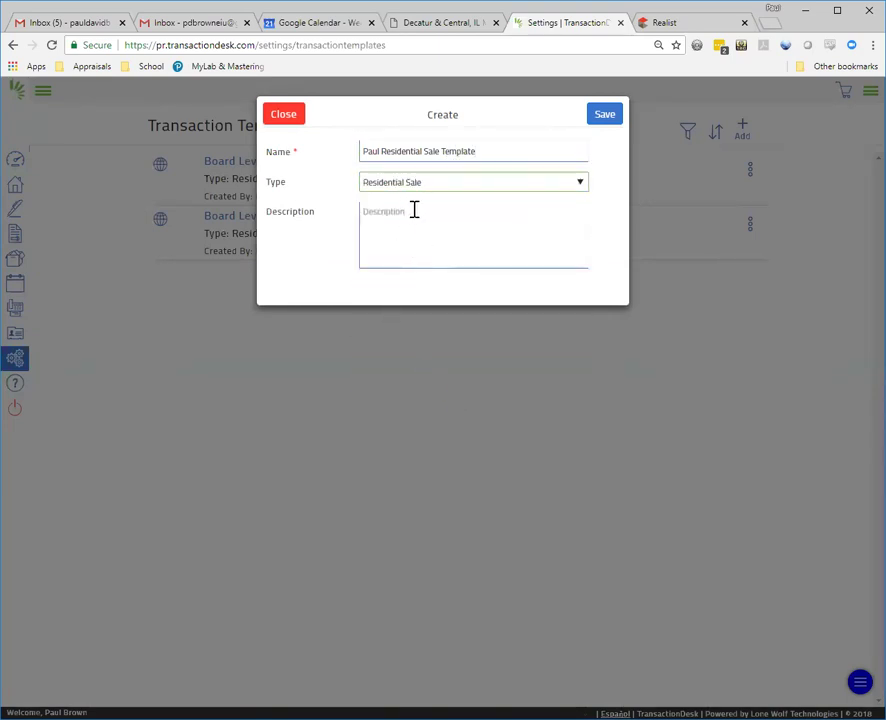
click(607, 117)
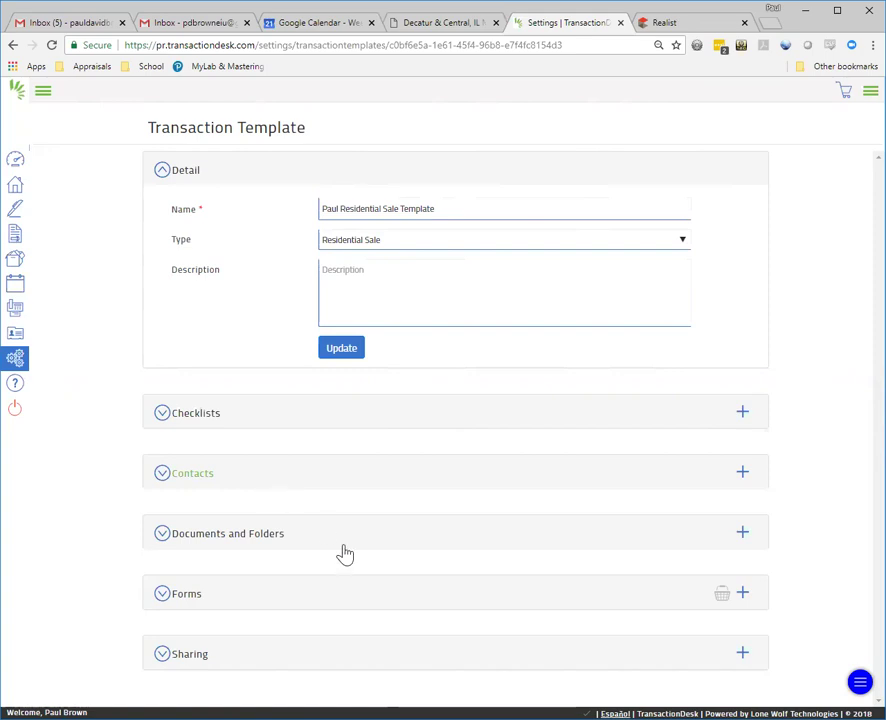
Step: In the template's Forms, browse Current Sales Forms and select the Real Estate Purchase Contract
click(259, 605)
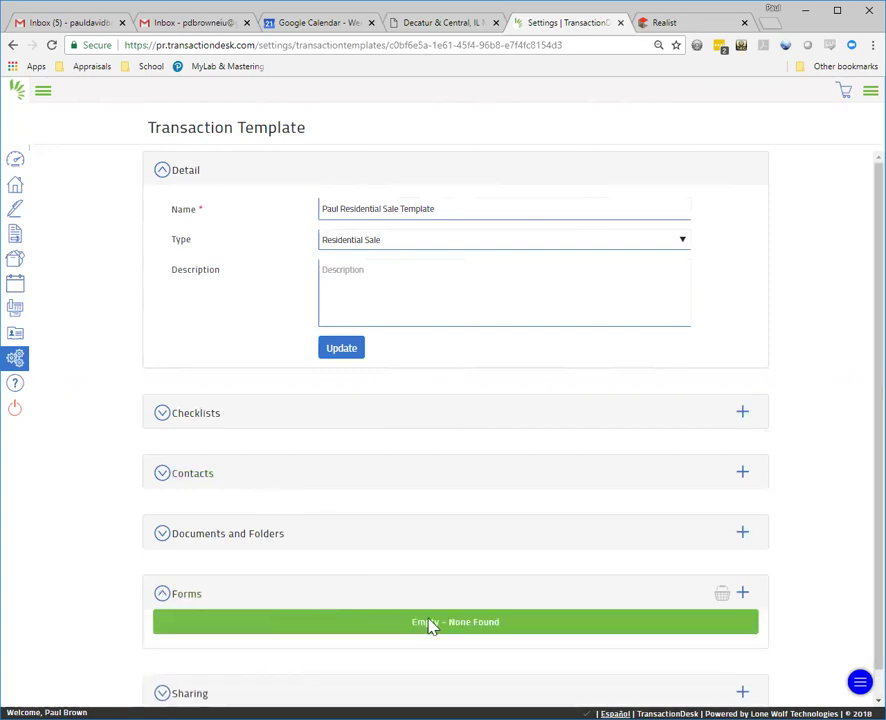
click(744, 595)
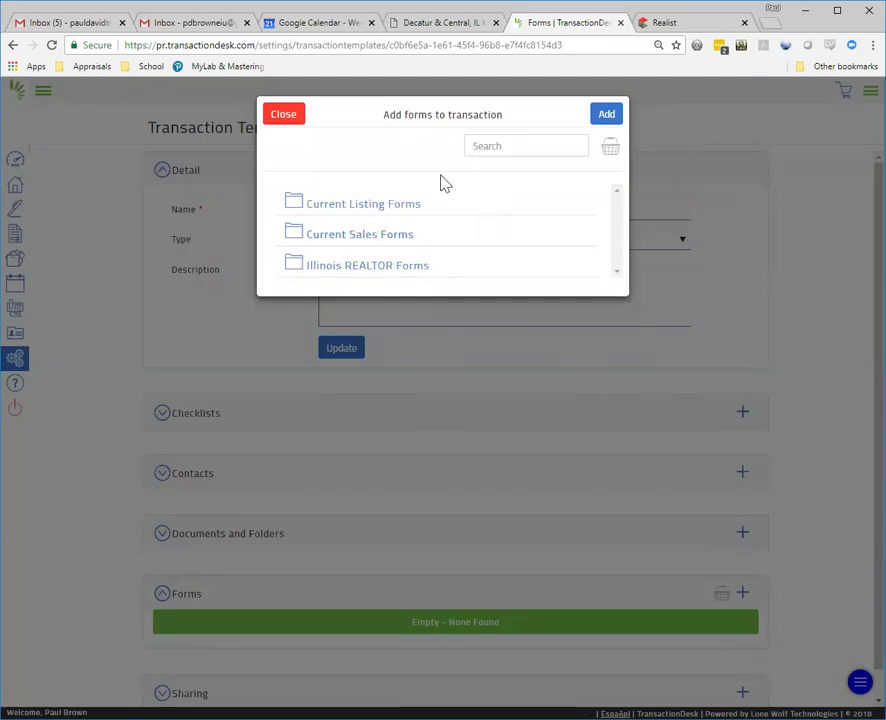
click(385, 237)
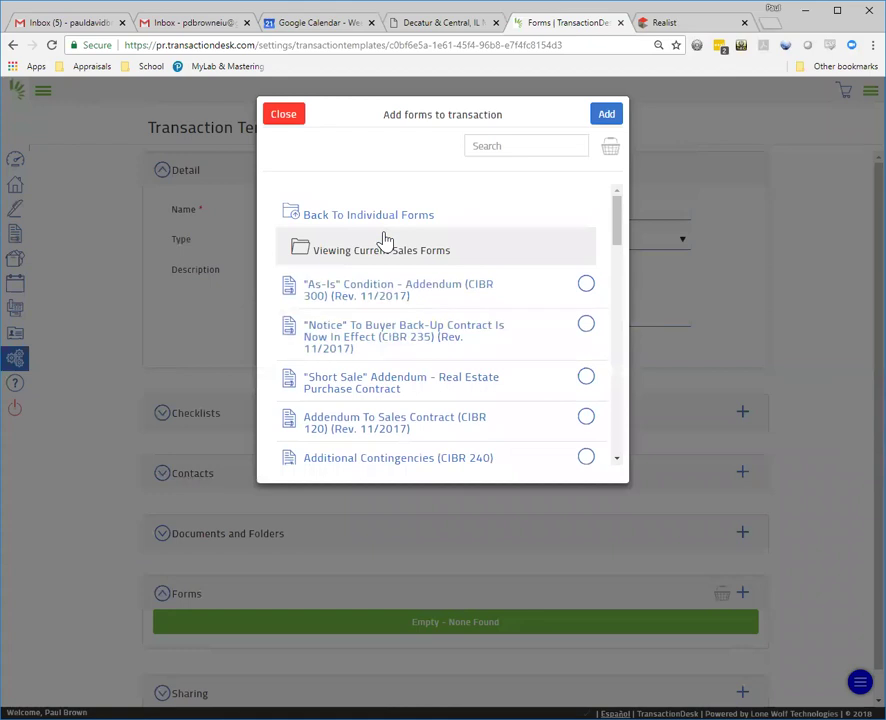
drag(617, 229, 619, 378)
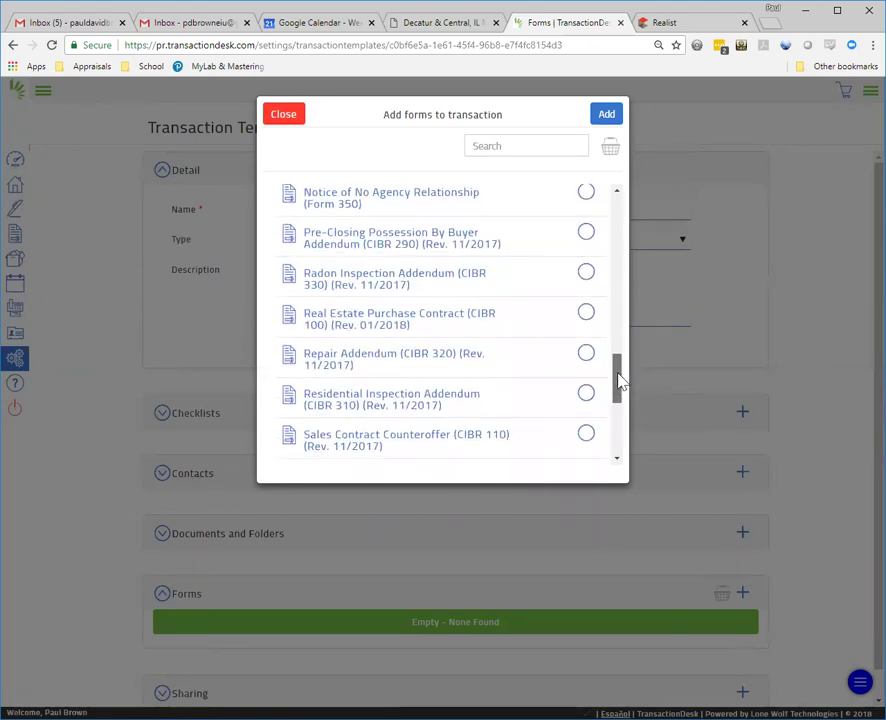
click(586, 321)
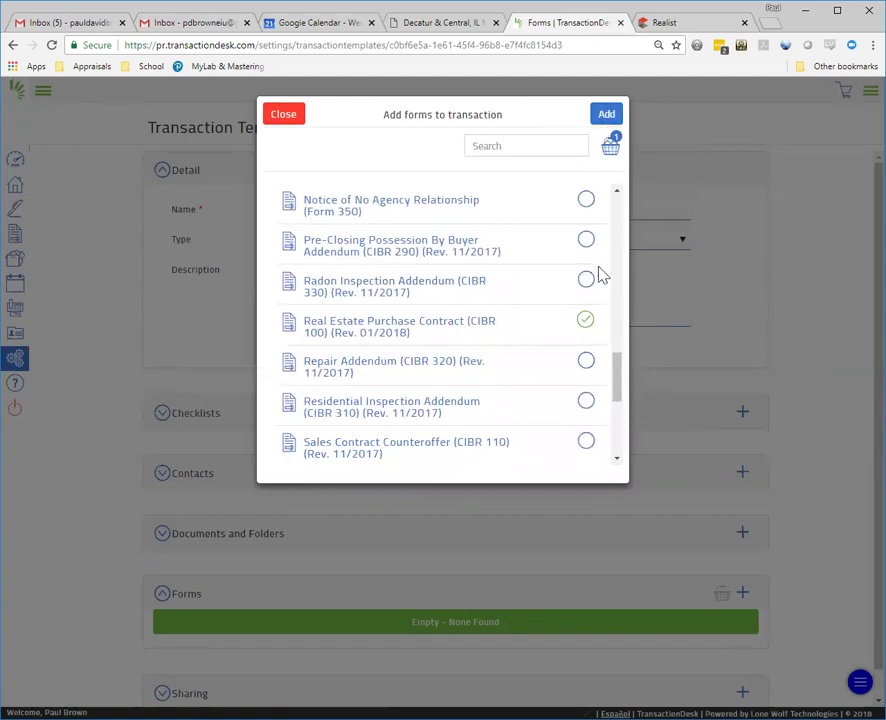
Step: Select the Residential, Radon, termite and Well And Septic addenda, For Information Only and agreement-for-deed forms, then add all seven
click(587, 403)
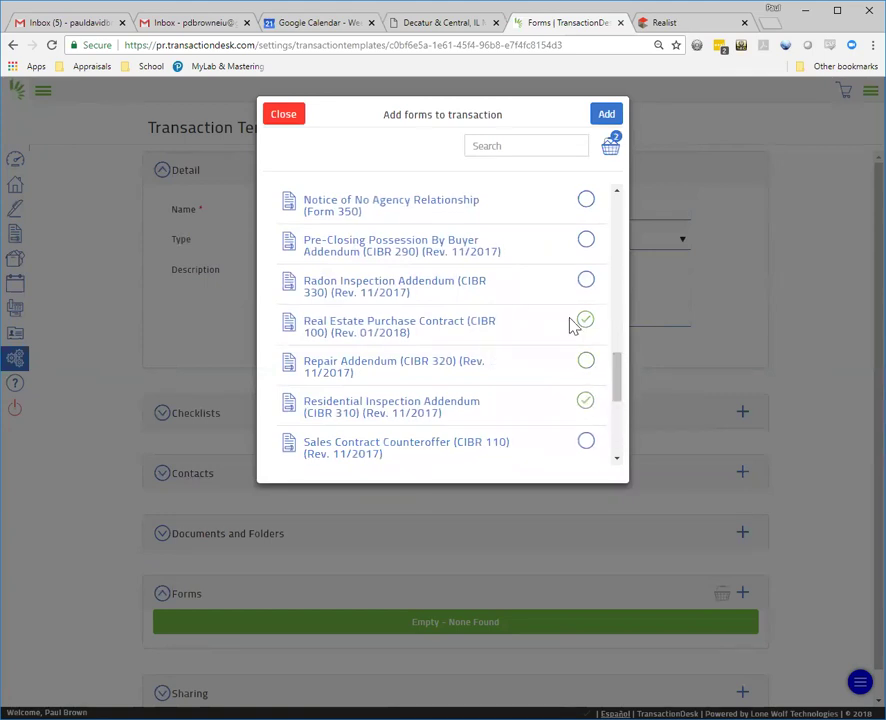
click(587, 283)
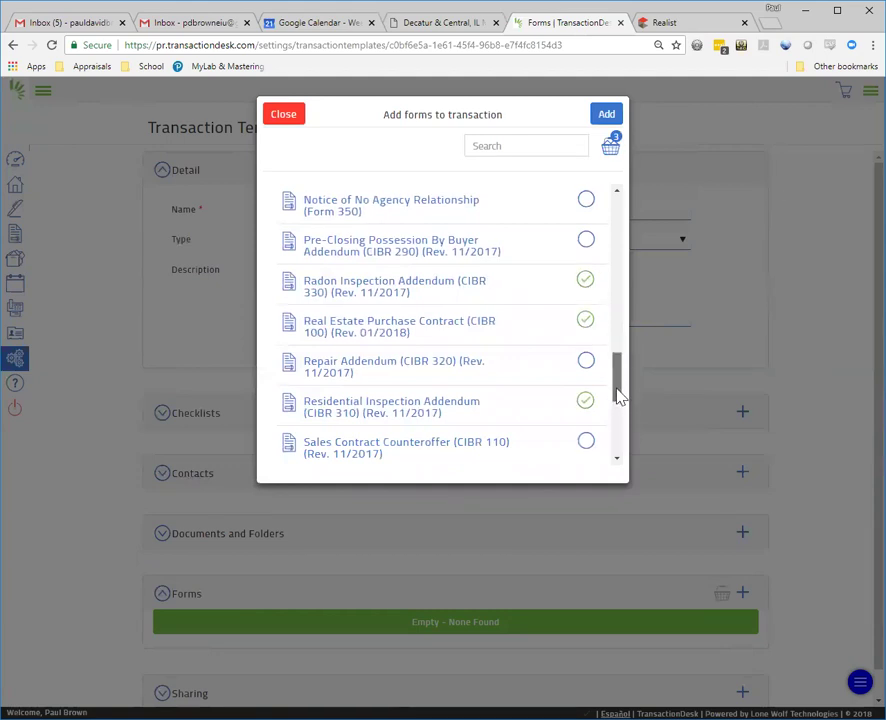
scroll(618, 396, down, 3)
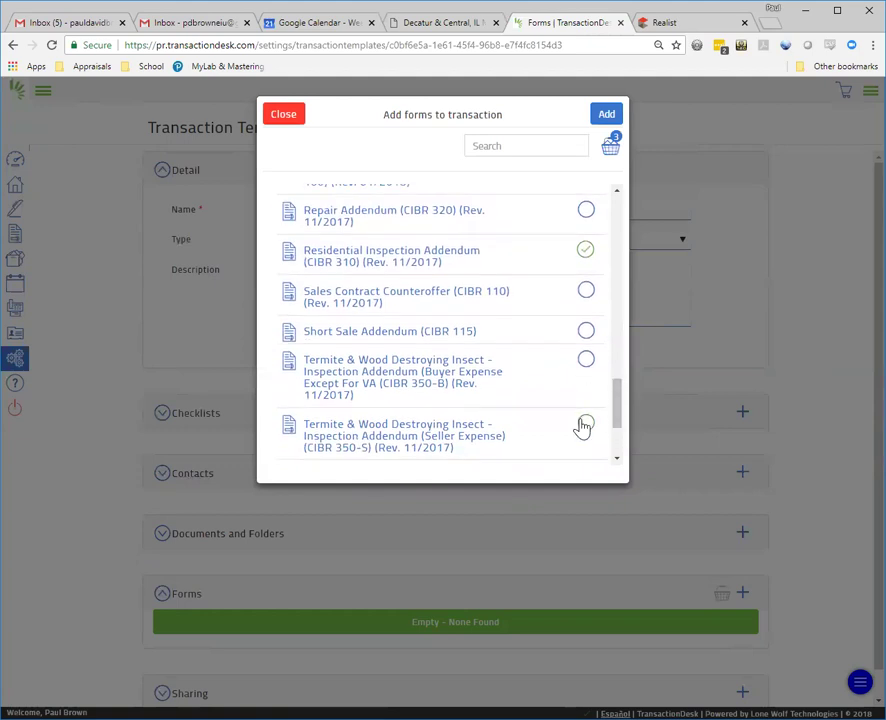
click(585, 424)
drag(620, 408, 617, 443)
click(586, 430)
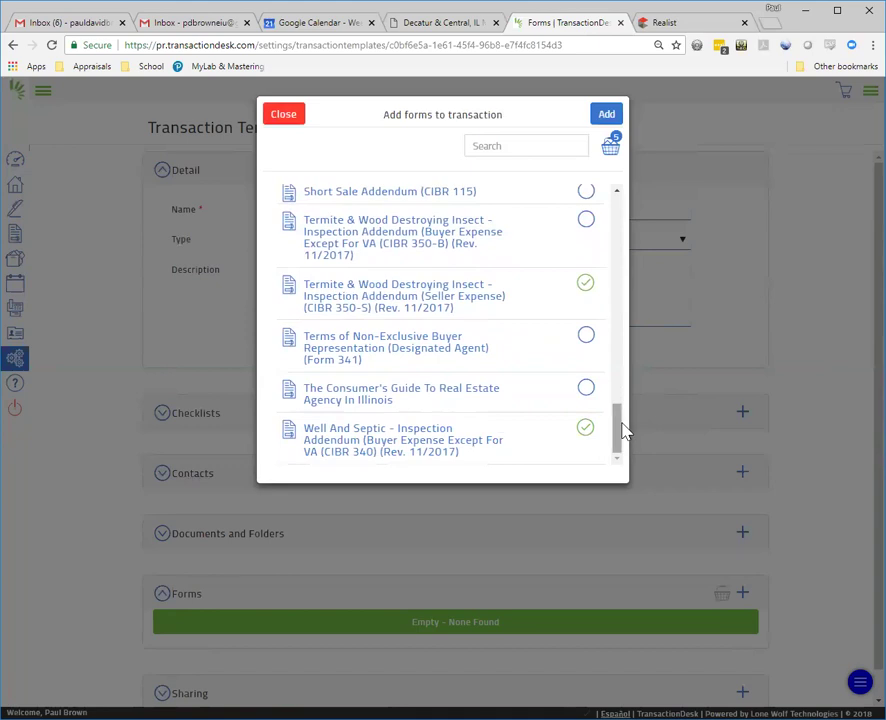
drag(621, 433, 644, 320)
click(585, 296)
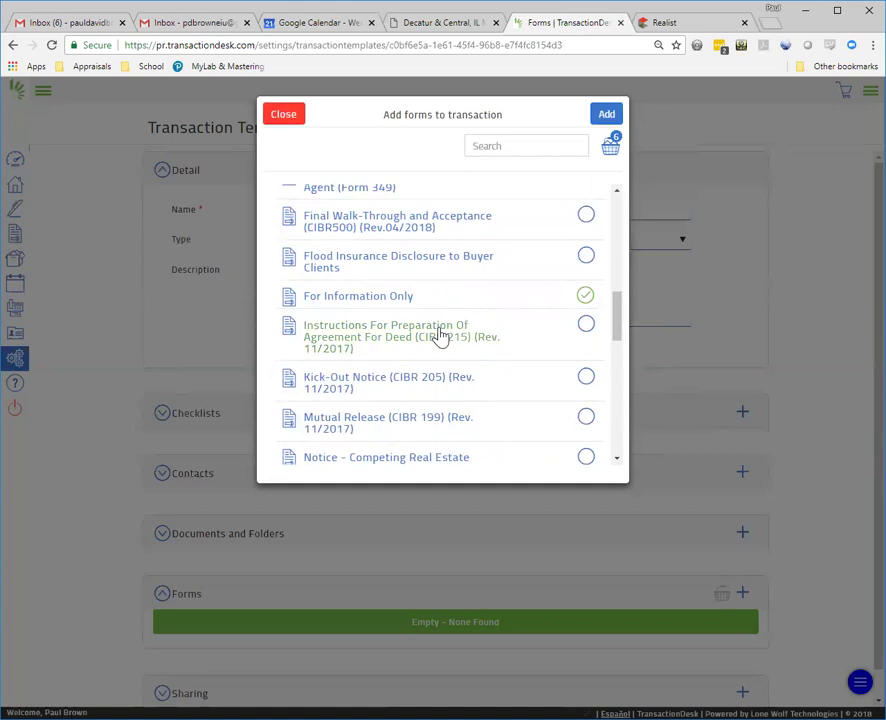
click(584, 330)
drag(620, 316, 637, 224)
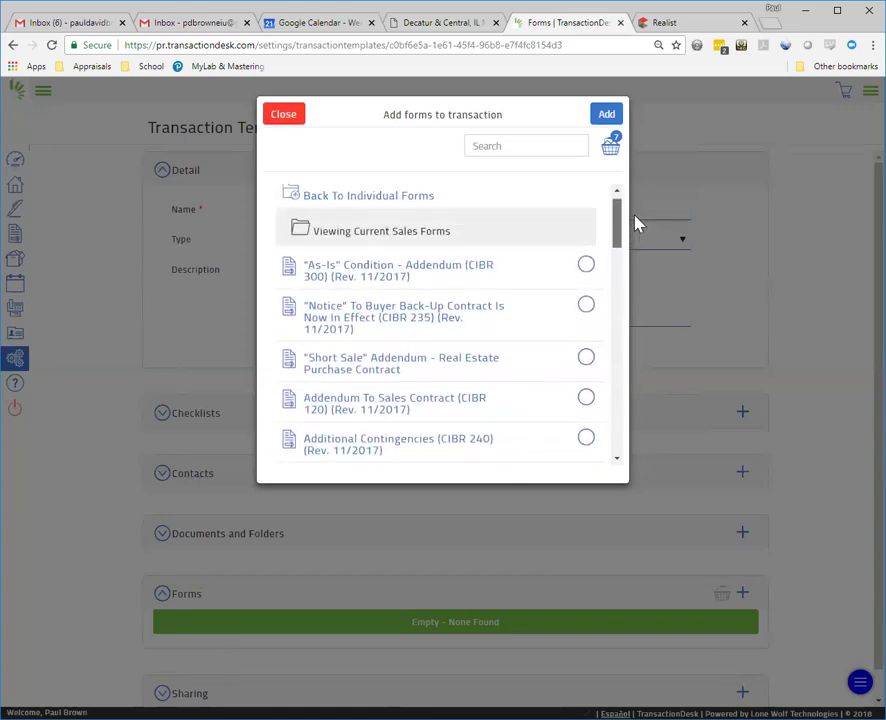
click(607, 115)
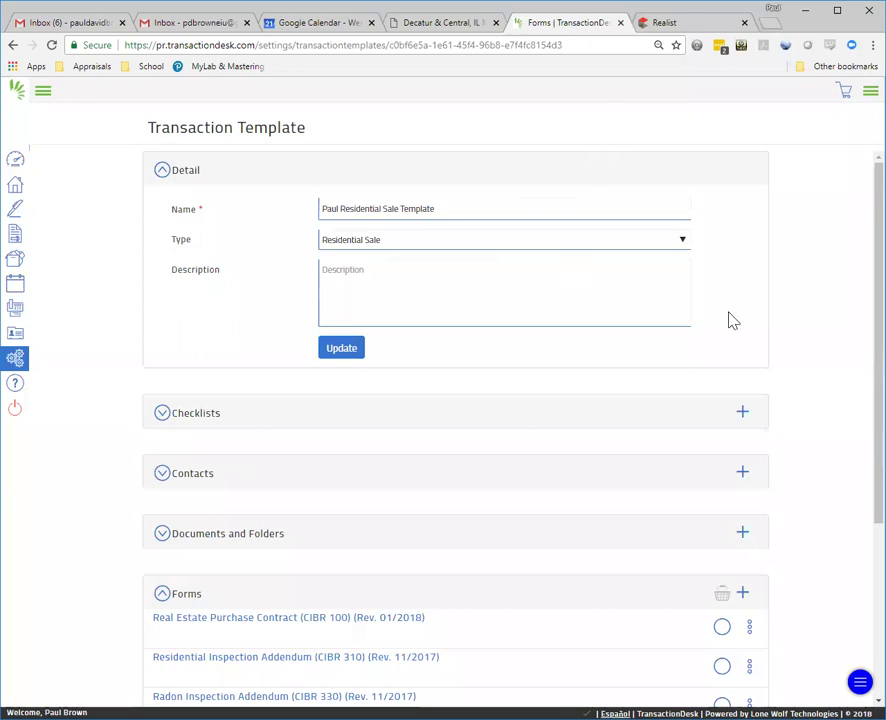
Step: Update the template's Detail section, then return to the Decatur & Central IL MLS tab
scroll(857, 380, down, 3)
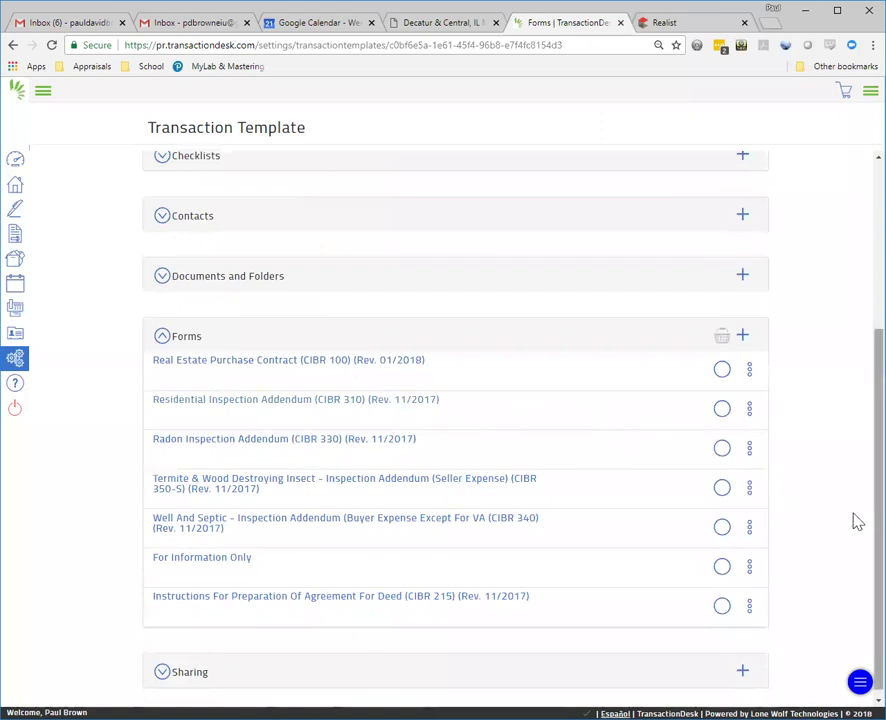
scroll(857, 400, up, 3)
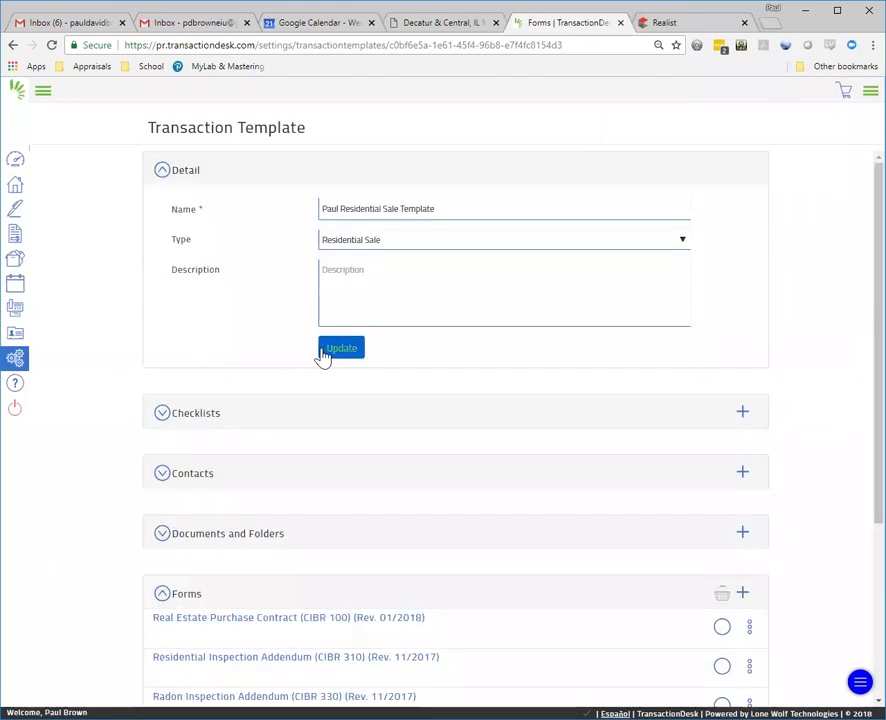
click(332, 356)
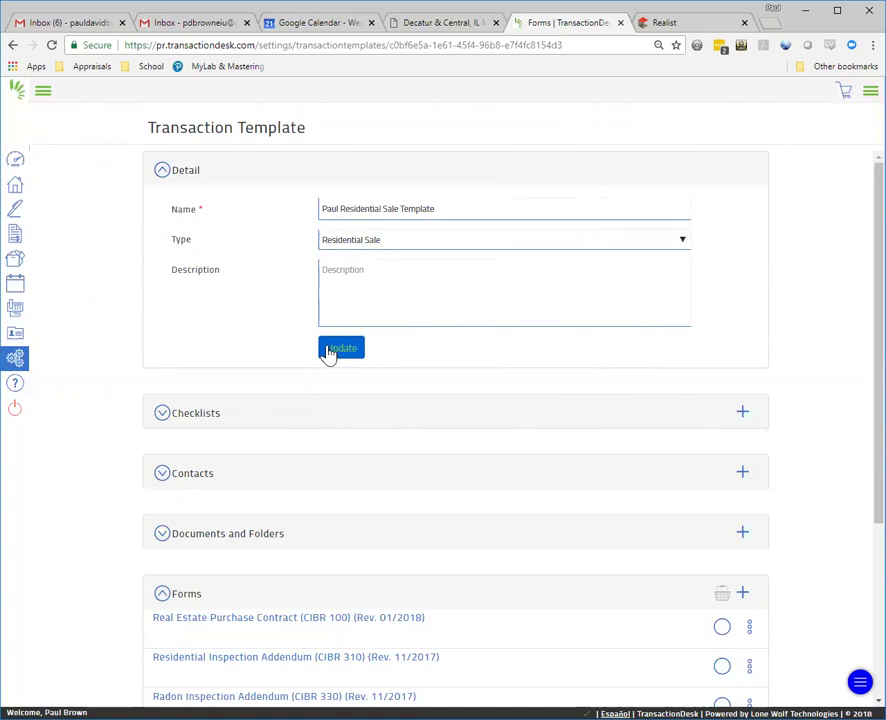
click(406, 28)
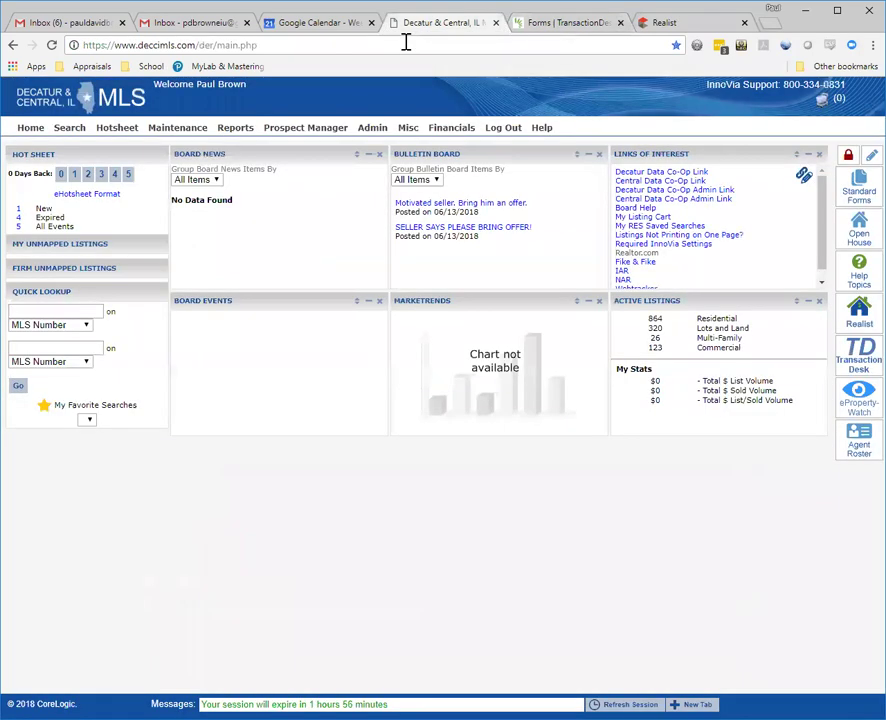
click(73, 174)
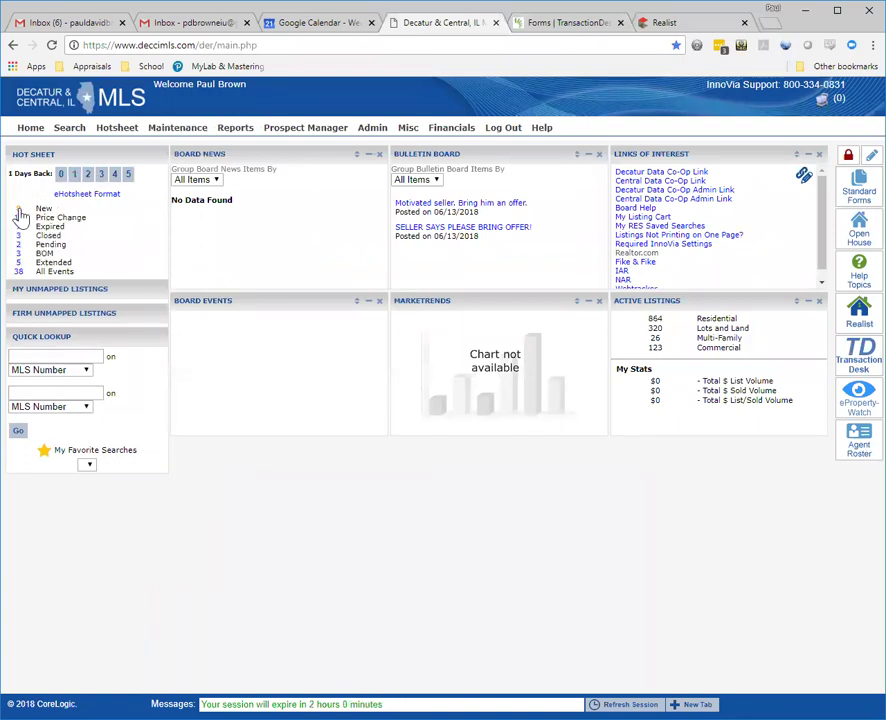
click(18, 217)
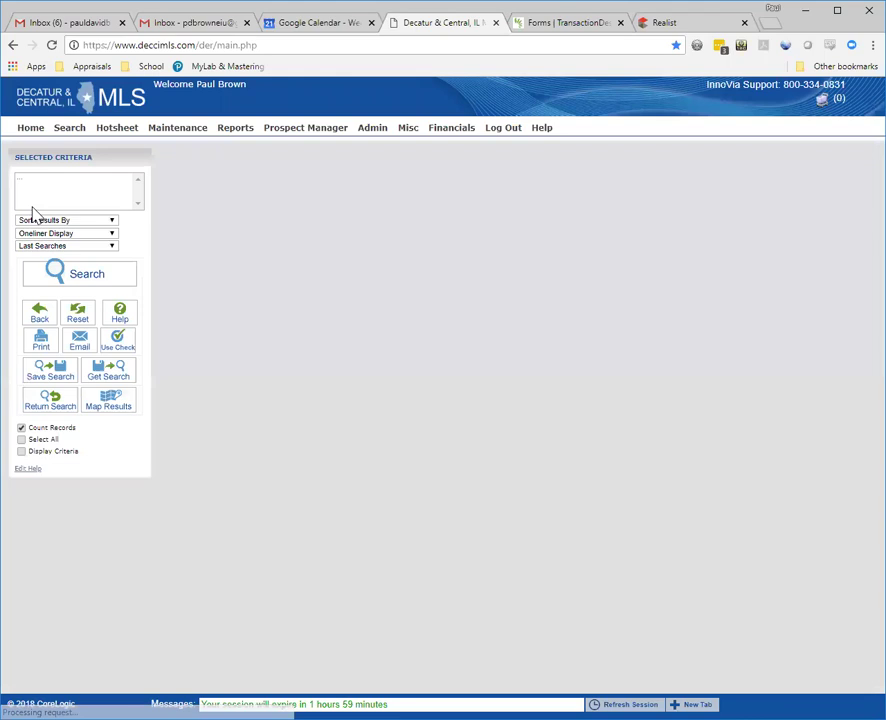
click(224, 234)
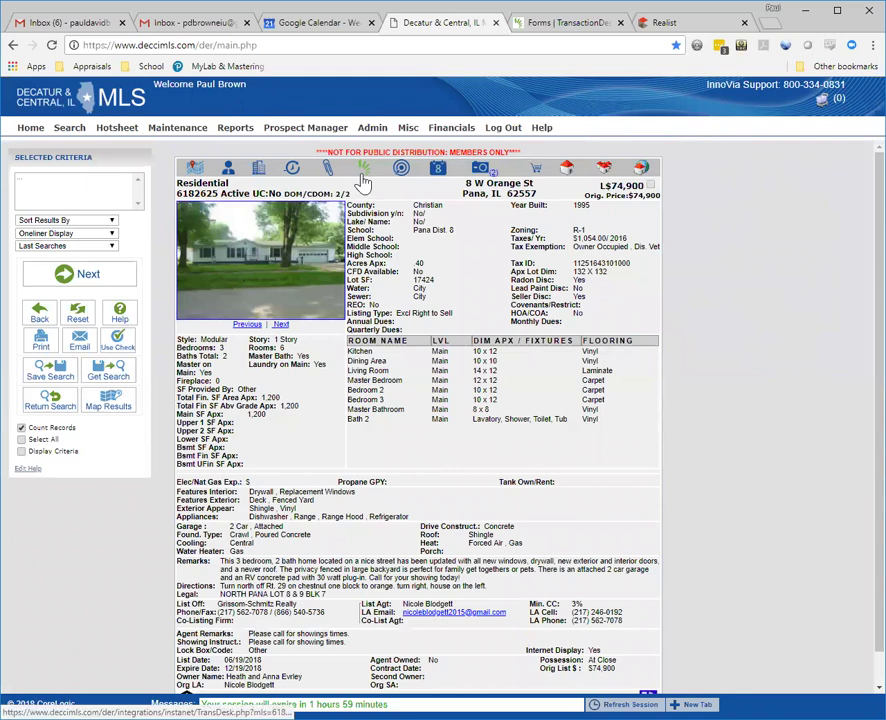
click(364, 176)
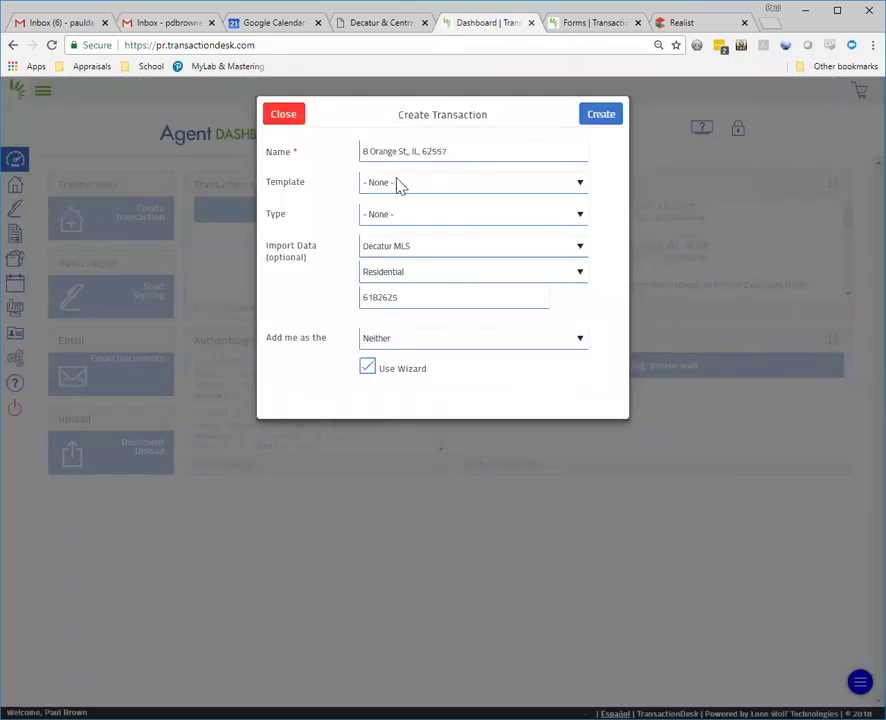
click(403, 182)
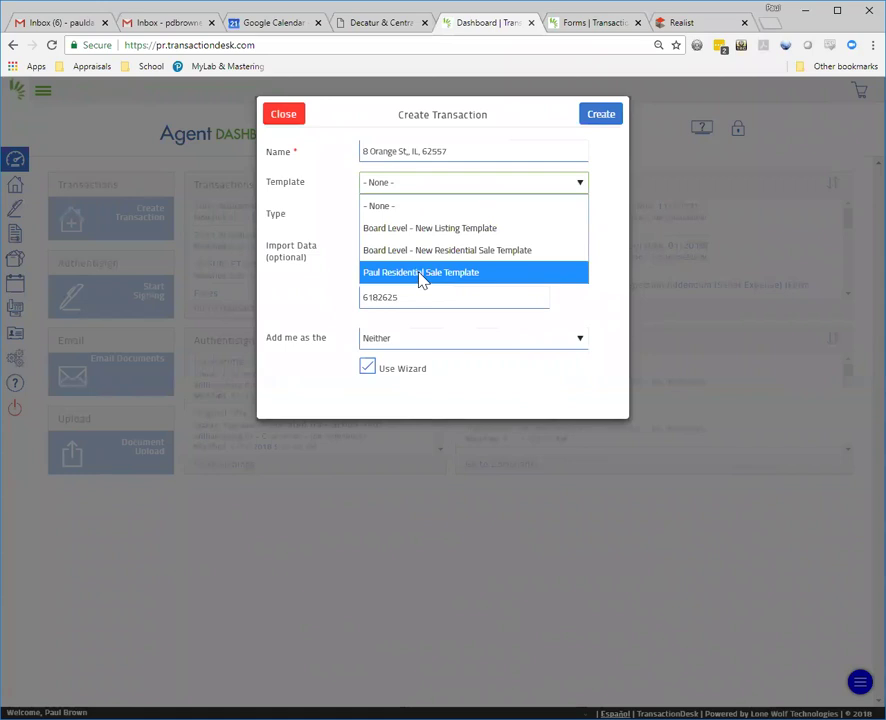
click(421, 276)
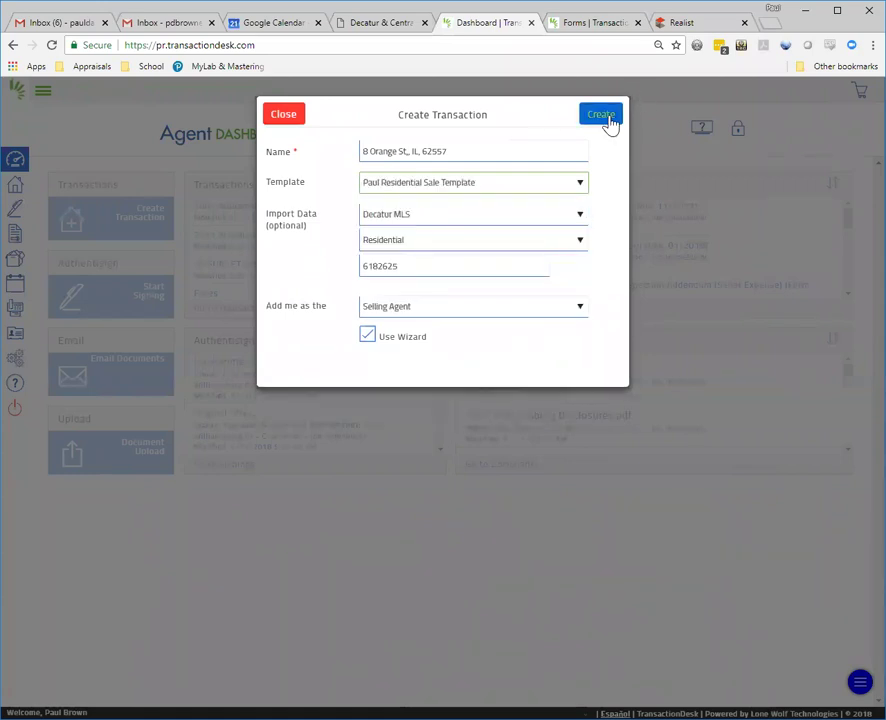
click(608, 120)
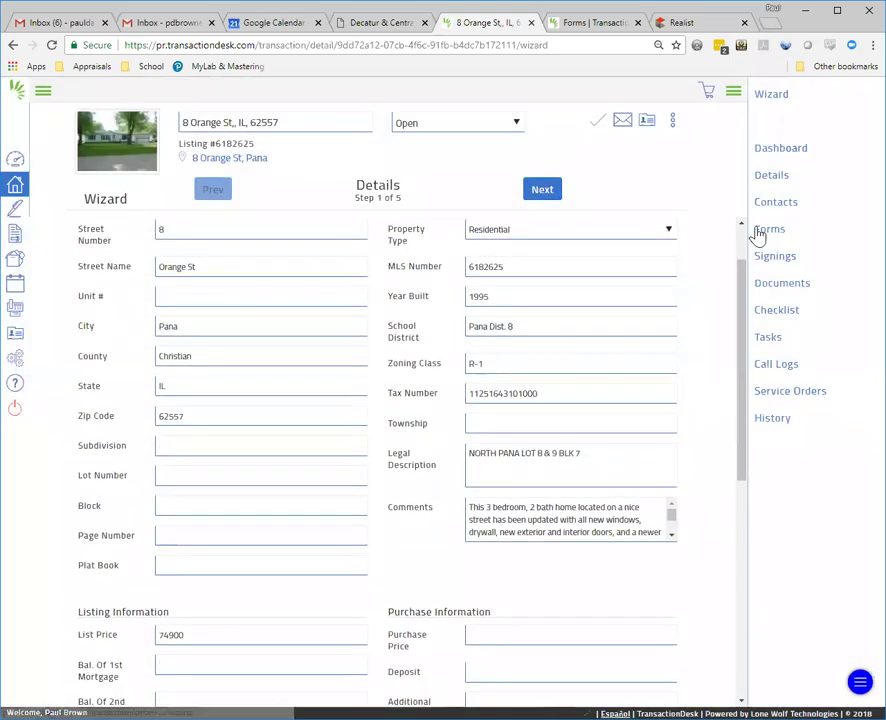
click(770, 231)
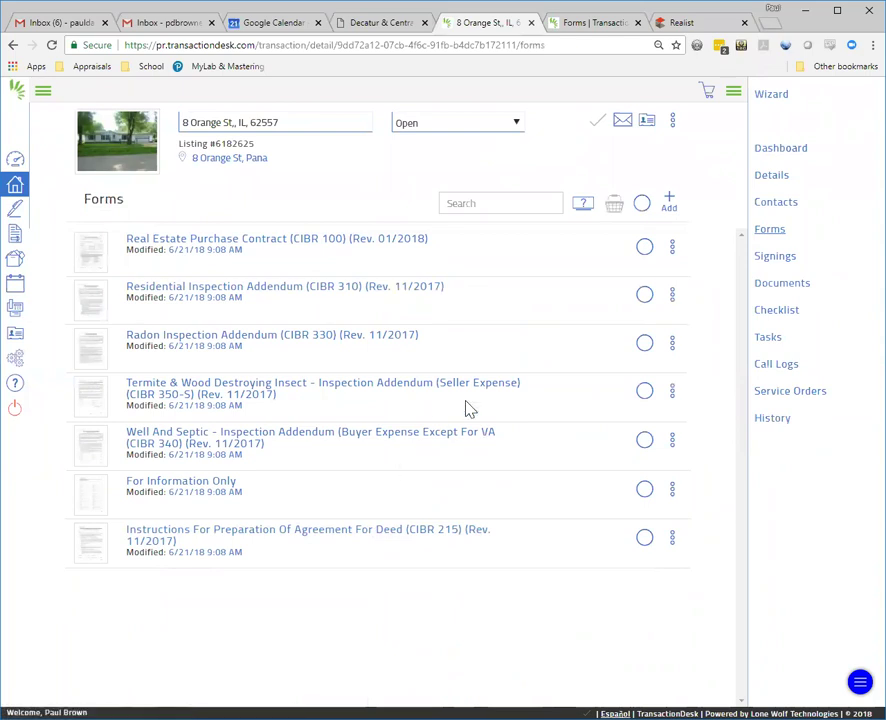
Step: Review the prefilled Real Estate Purchase Contract, then exit back to the transaction via File > Exit
click(305, 242)
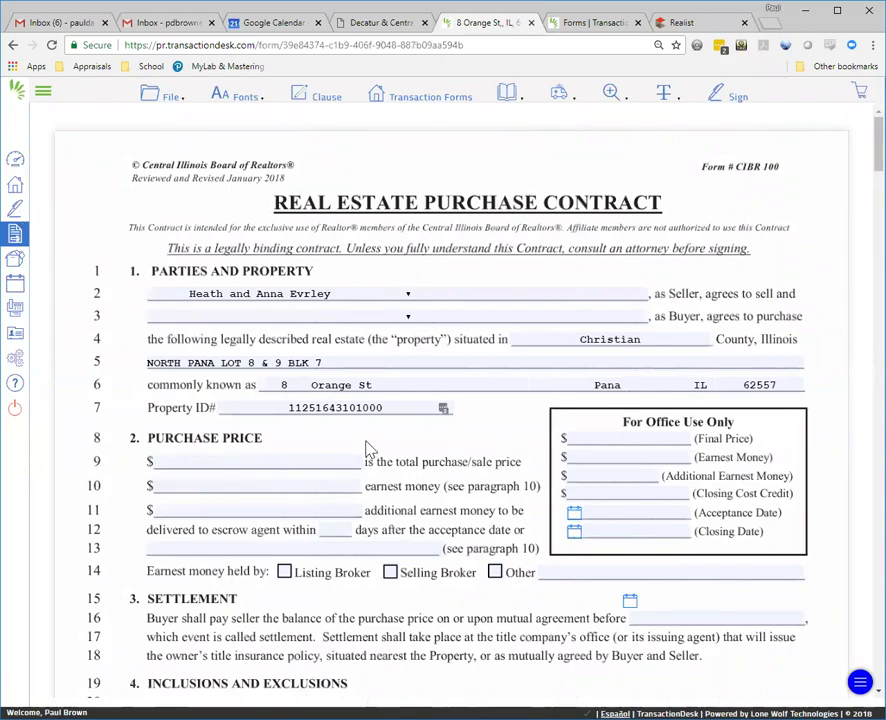
scroll(390, 580, down, 8)
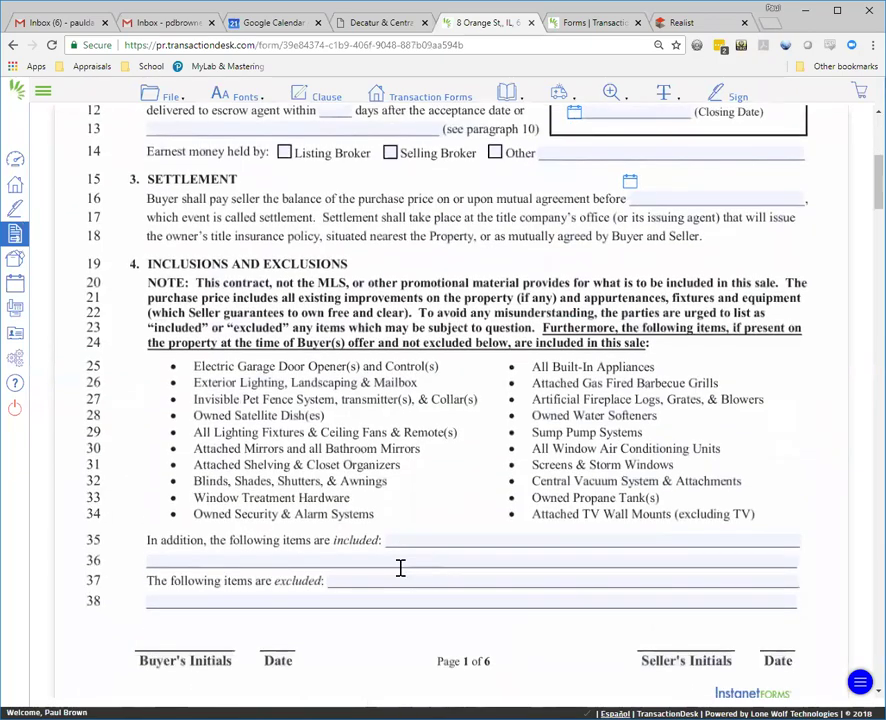
scroll(600, 300, up, 10)
click(158, 94)
mouse_move(170, 295)
click(168, 416)
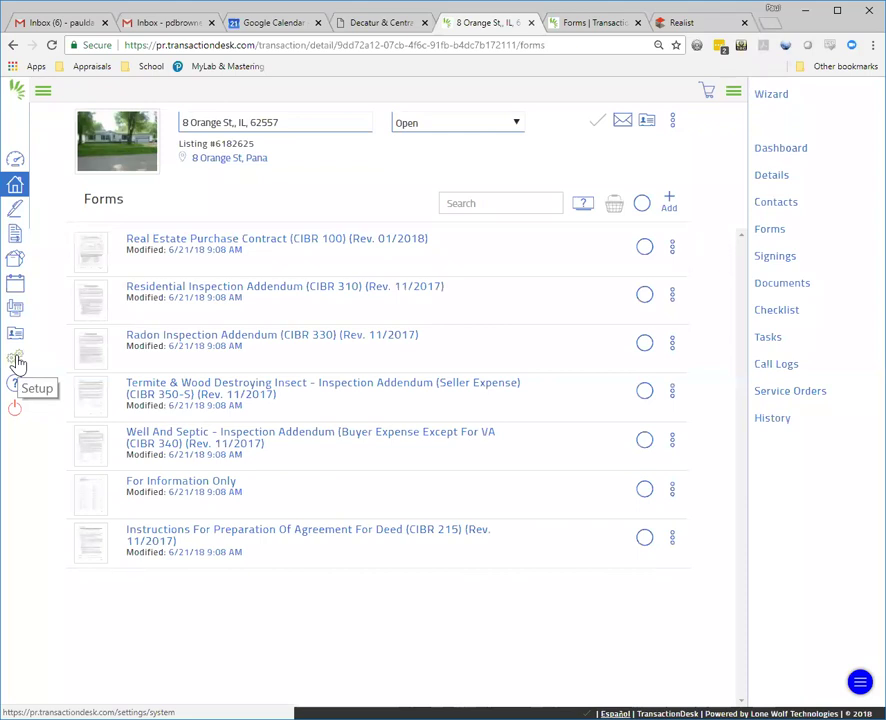
click(17, 360)
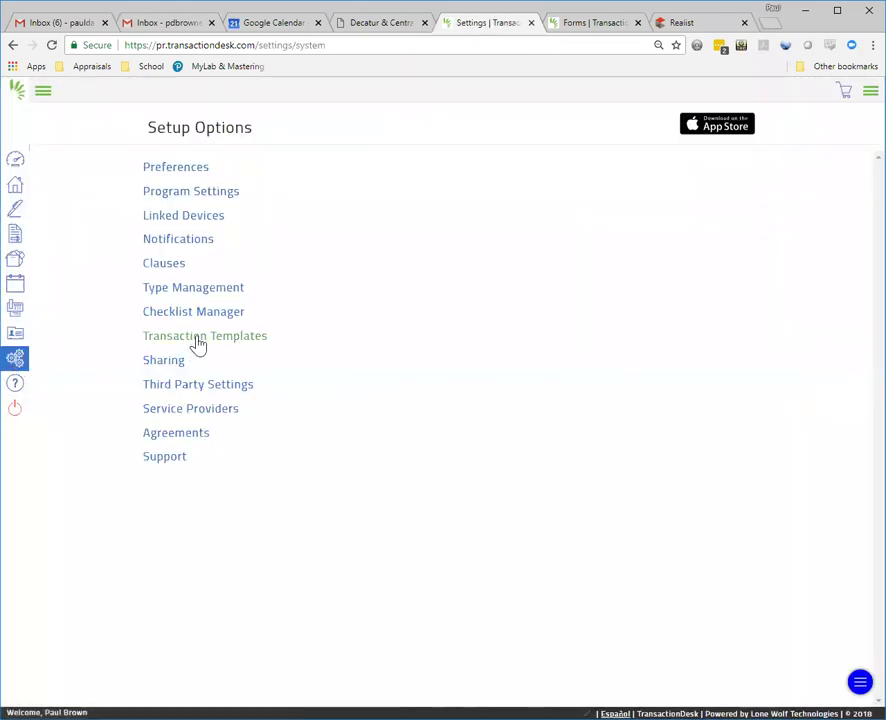
Step: Copy the Board Level - New Listing Template as the agent's own 'Residential Listing Template'
click(198, 340)
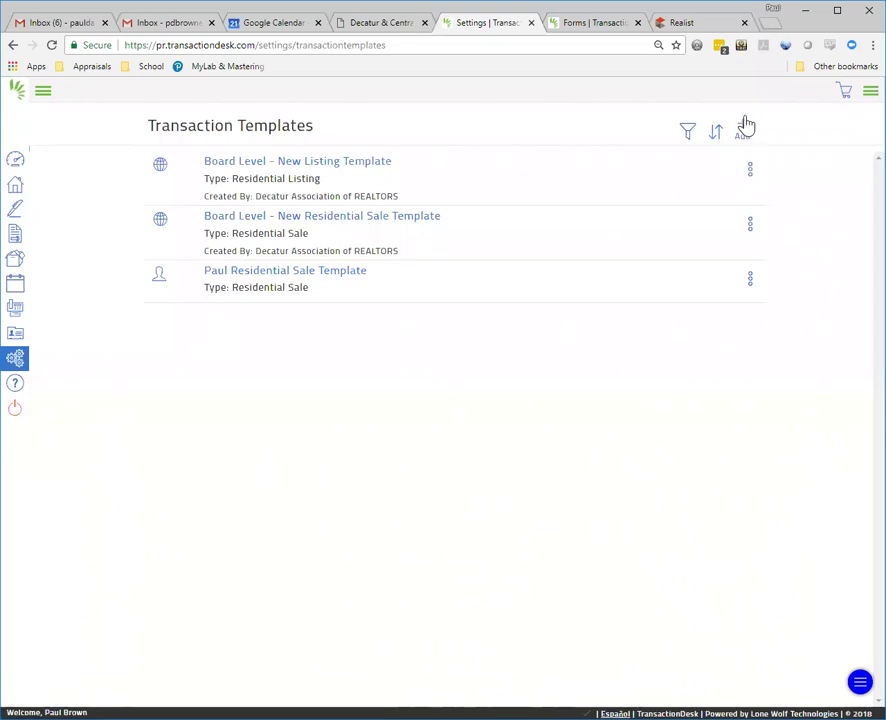
click(752, 172)
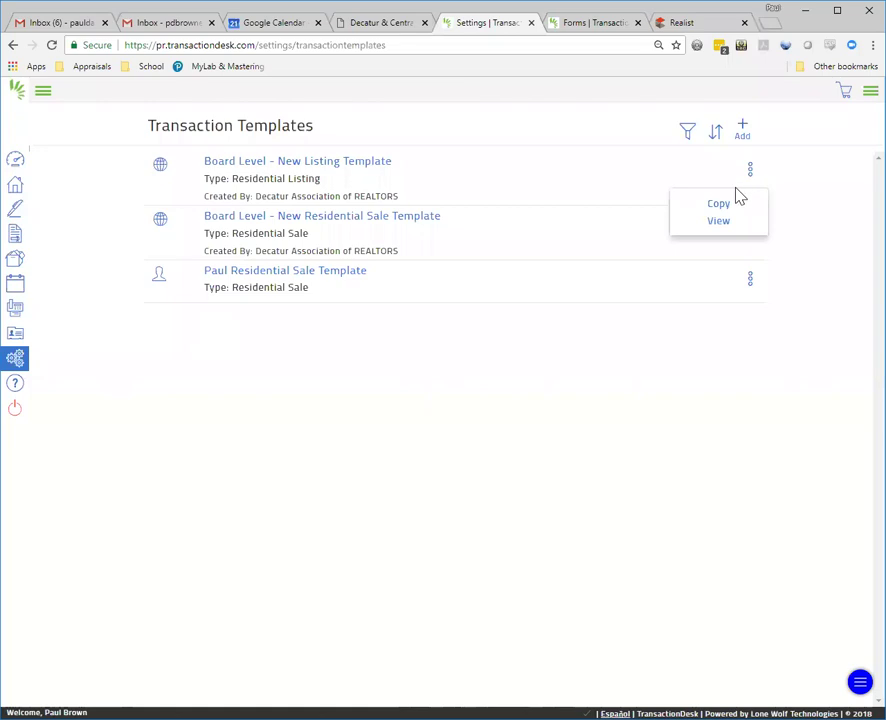
click(724, 206)
drag(543, 152, 316, 160)
text(Paul)
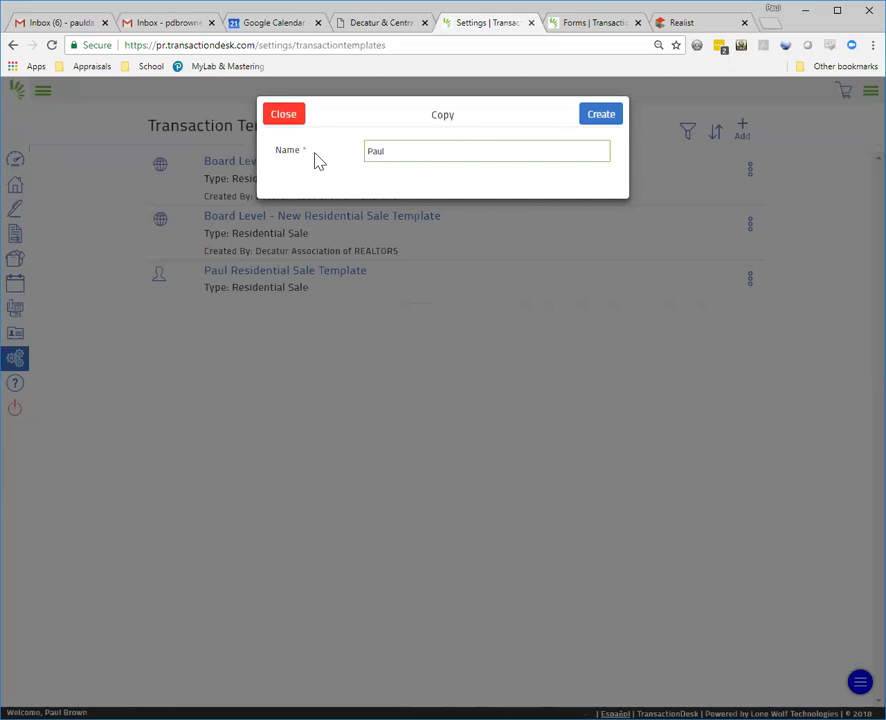
text( Residenting Listing Template)
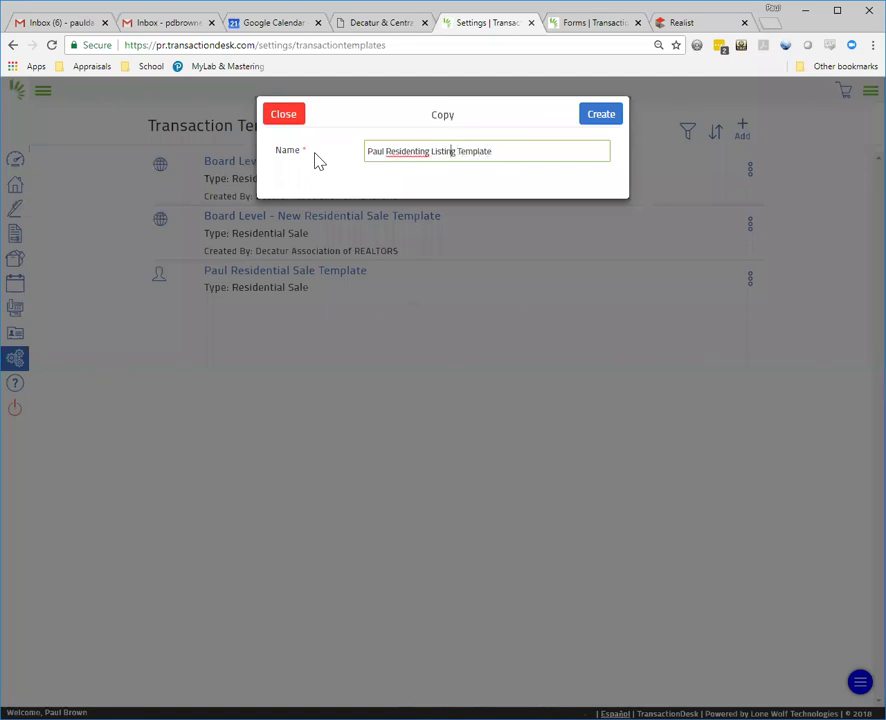
key(BackSpace)
key(BackSpace)
text(al)
click(598, 121)
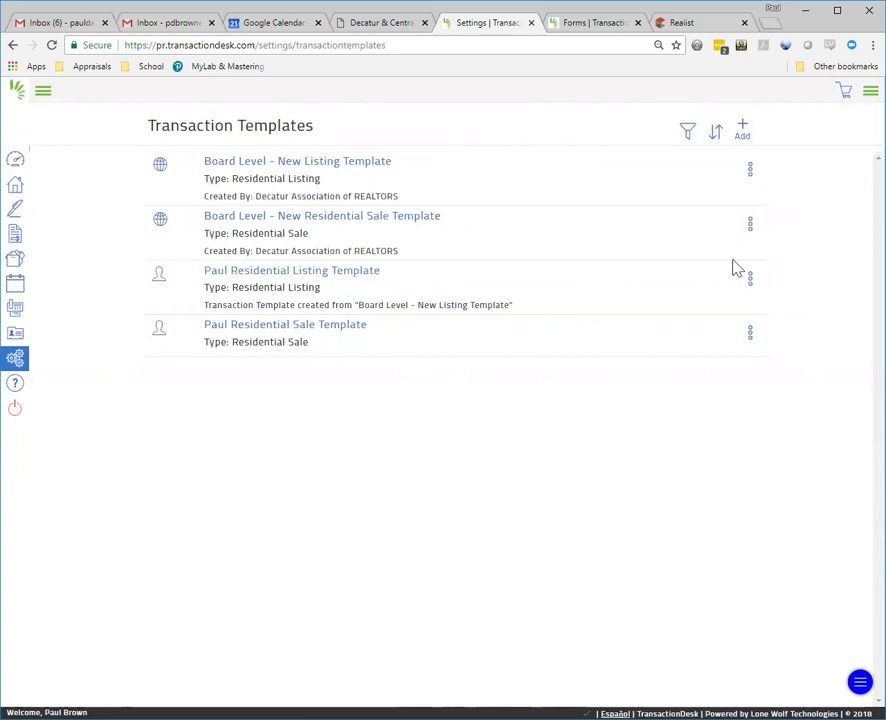
click(751, 283)
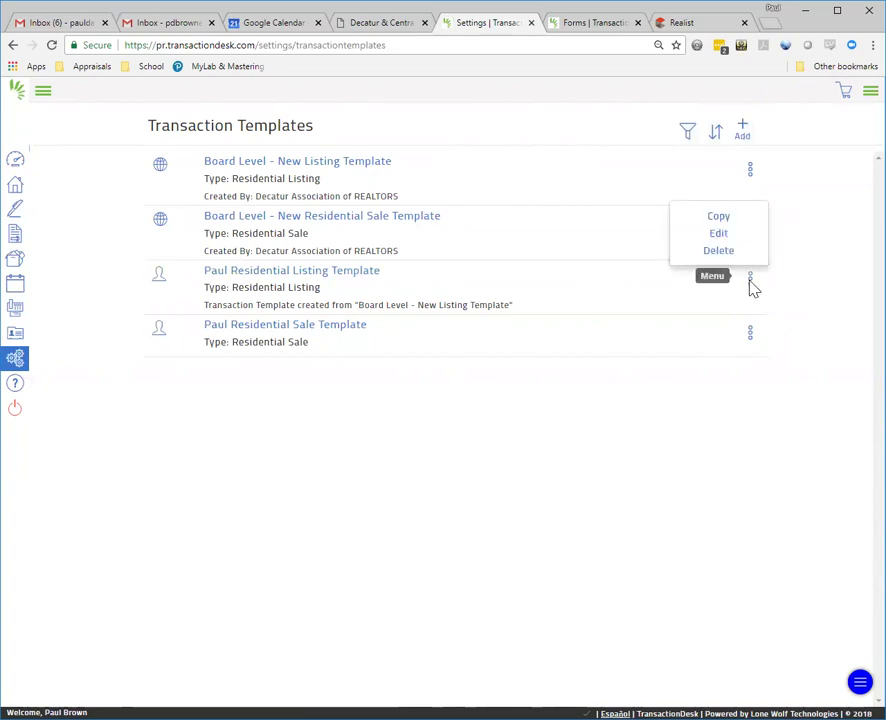
Step: Choose Edit on the agent's new Residential Listing Template
click(721, 237)
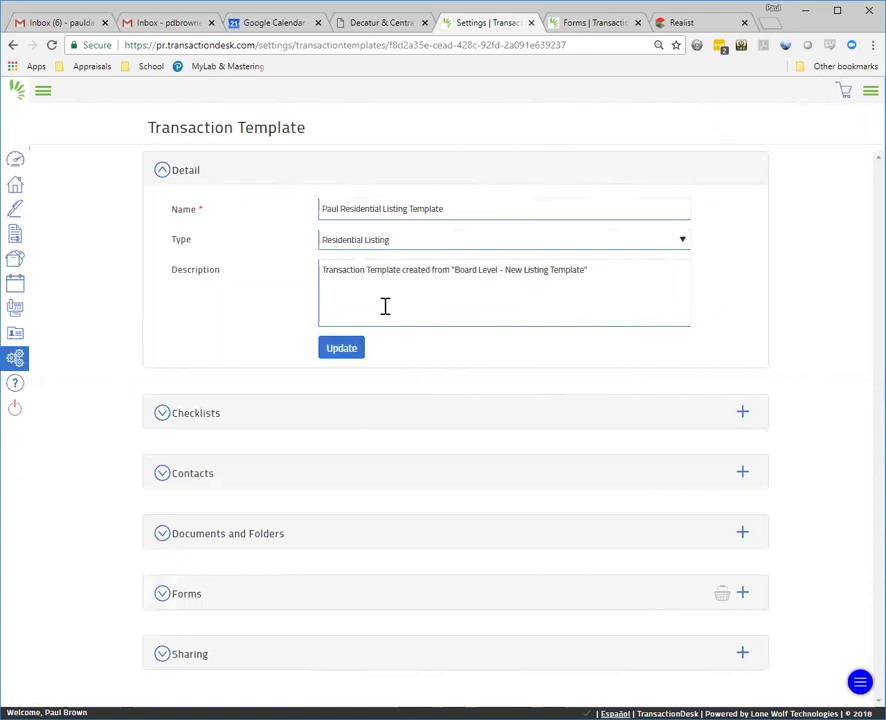
Step: Expand the listing template's four forms and open the Exclusive Right To Sell Contract
click(500, 602)
scroll(625, 488, down, 3)
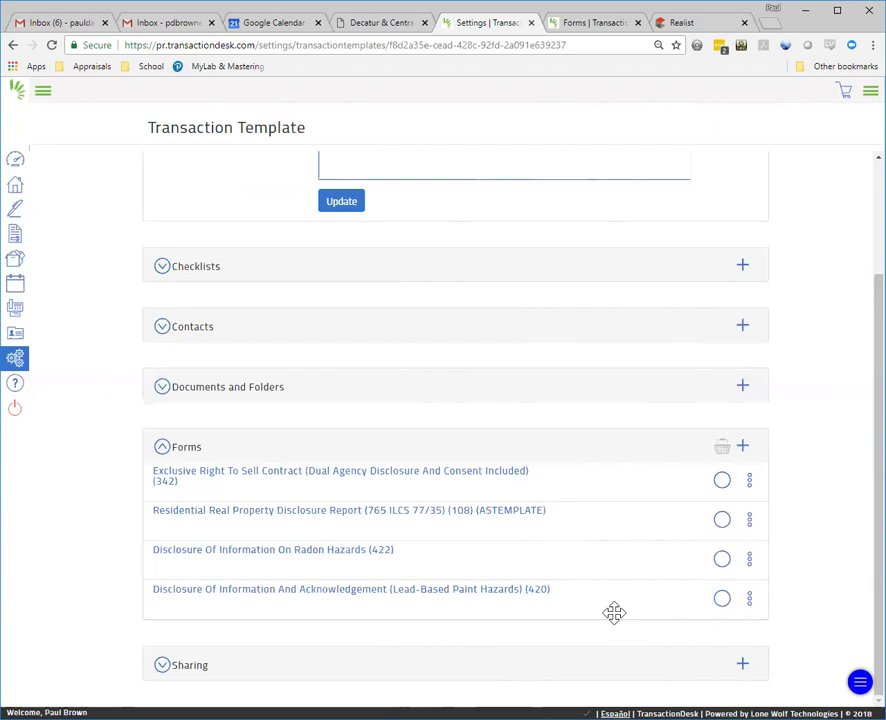
click(366, 477)
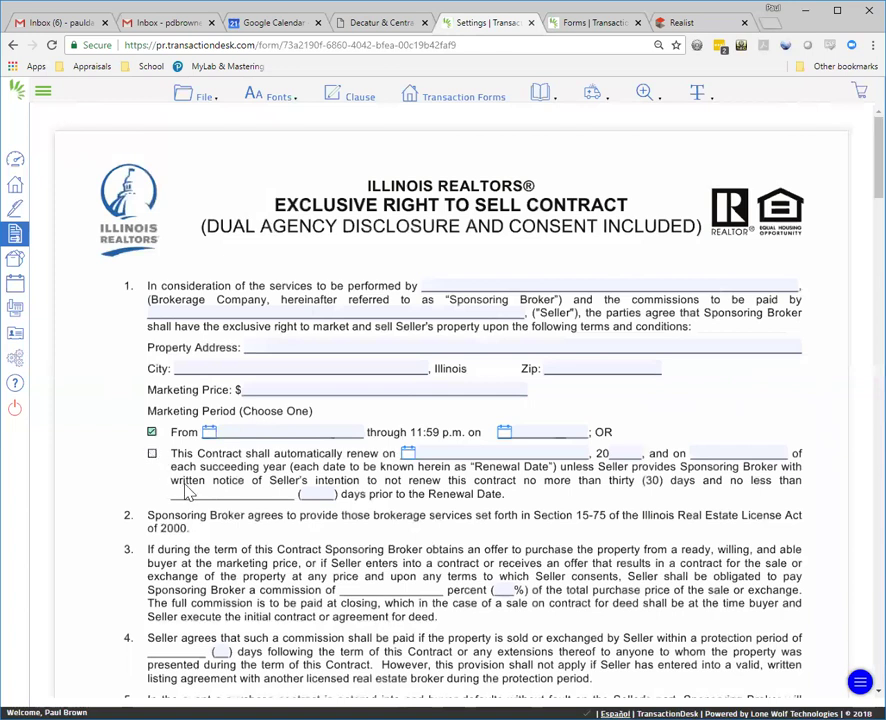
Step: Preset a 6% commission, a 180-day protection period, and earnest money option 6(b)
click(505, 591)
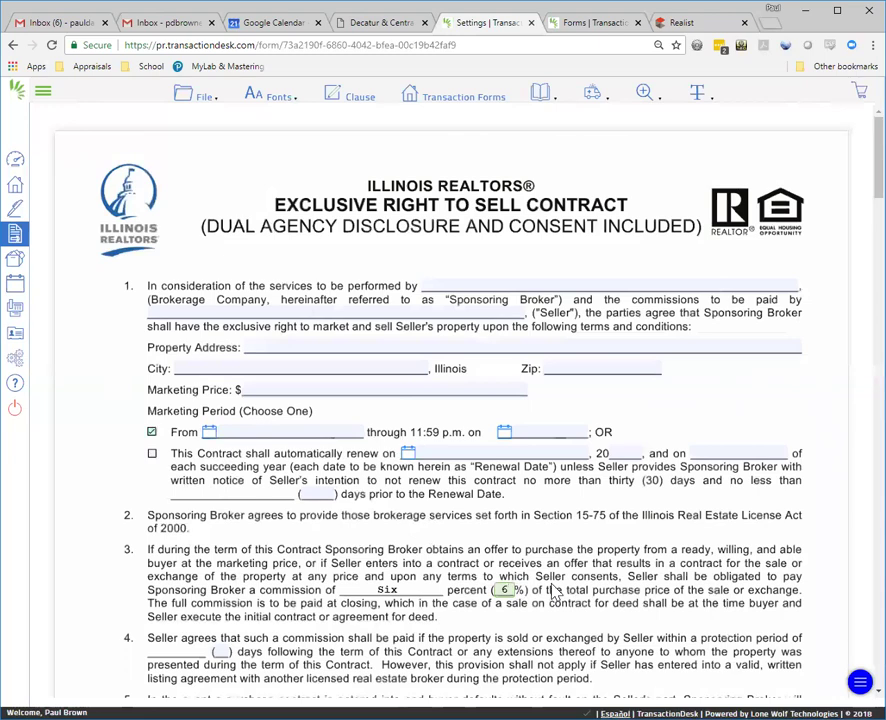
scroll(579, 595, down, 2)
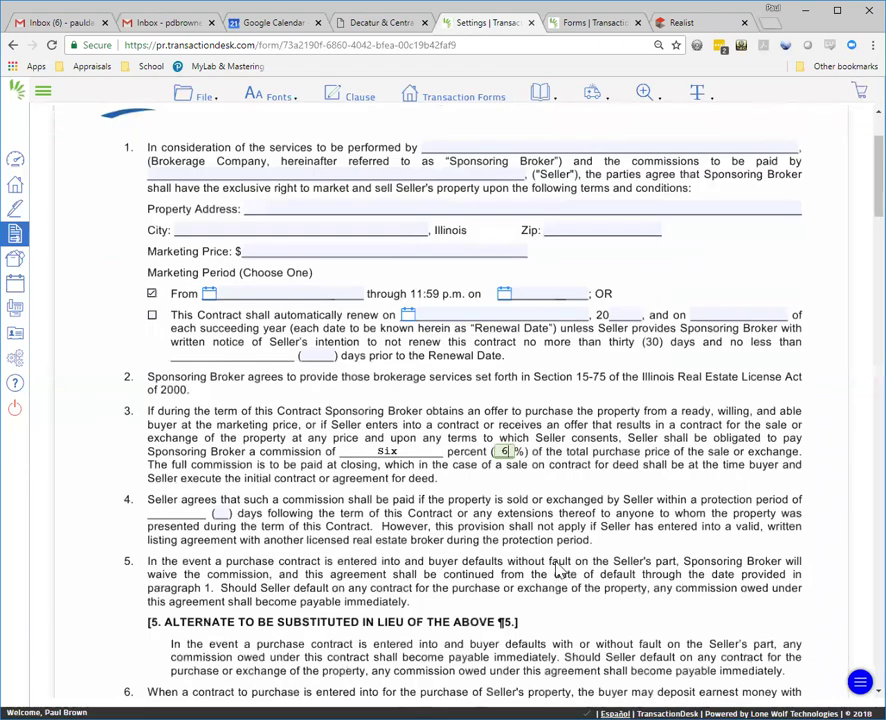
click(219, 512)
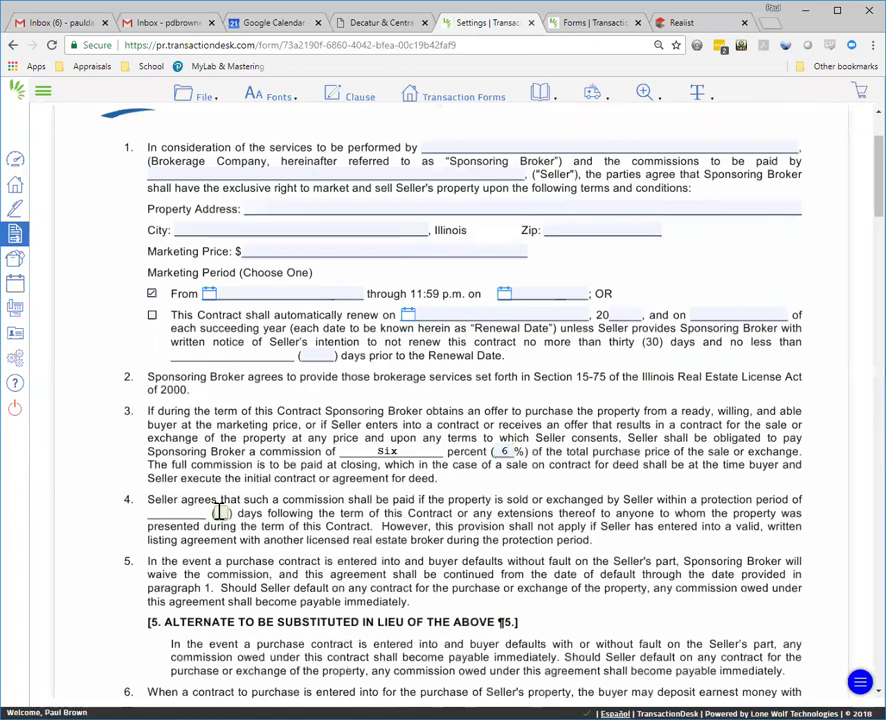
text(180)
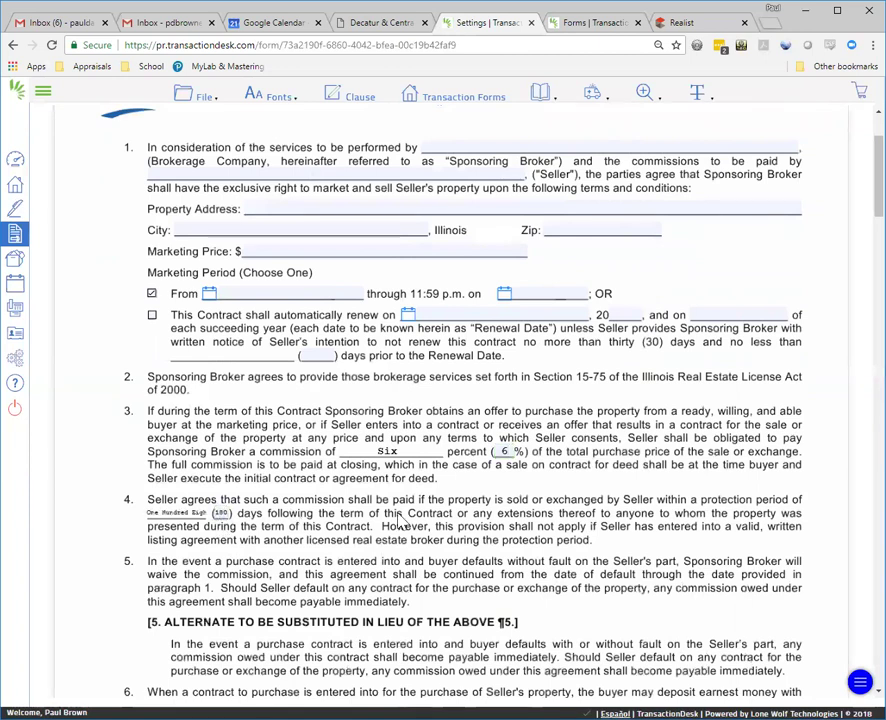
scroll(410, 520, down, 5)
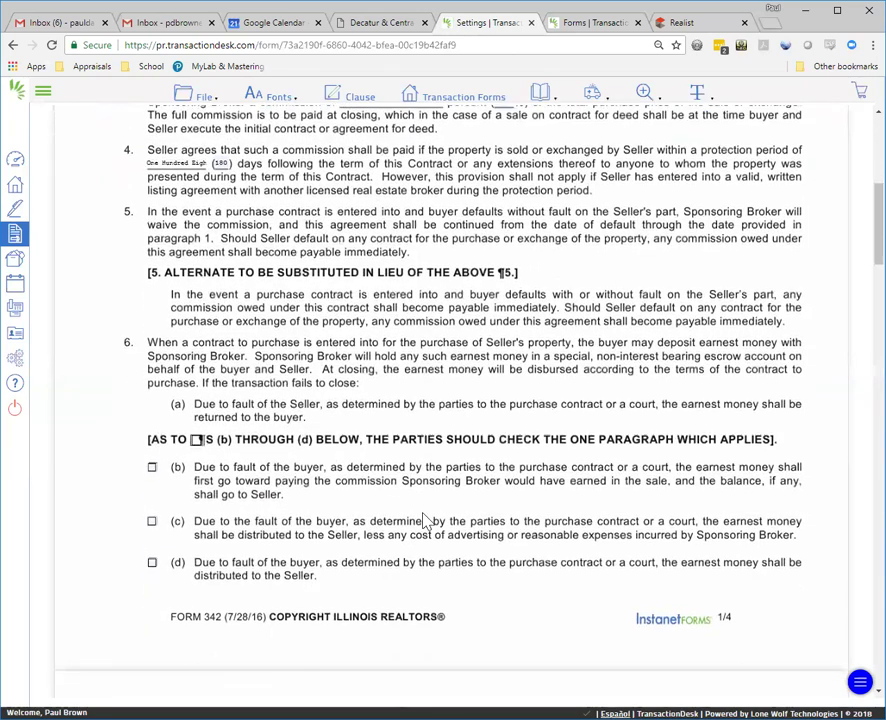
scroll(425, 520, down, 1)
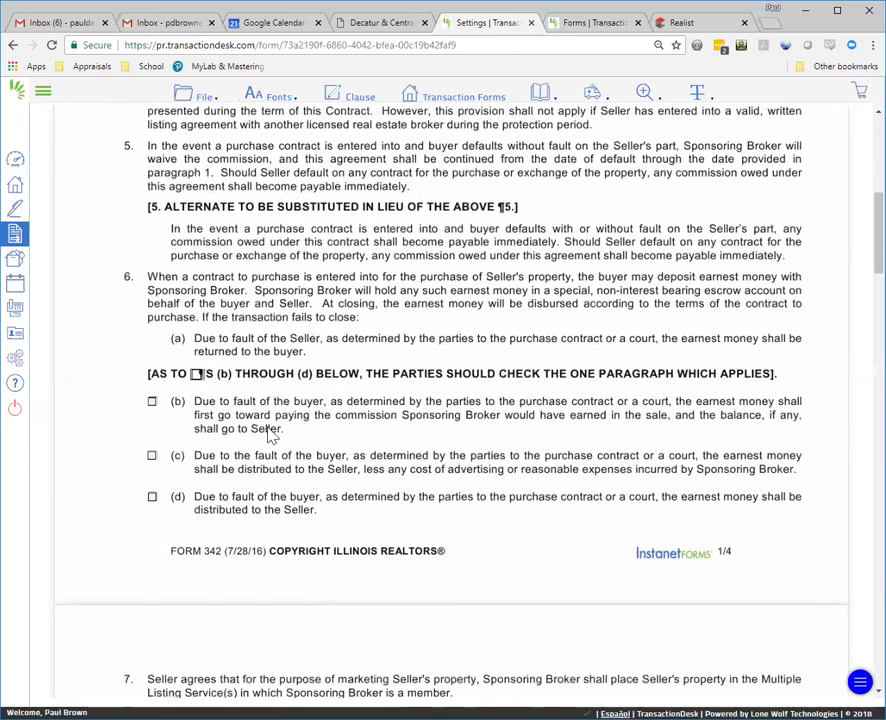
click(152, 401)
Step: Tick YES for all four Internet display elections in paragraph 8
scroll(310, 425, down, 4)
scroll(490, 420, down, 2)
click(655, 343)
click(655, 366)
click(655, 481)
click(655, 503)
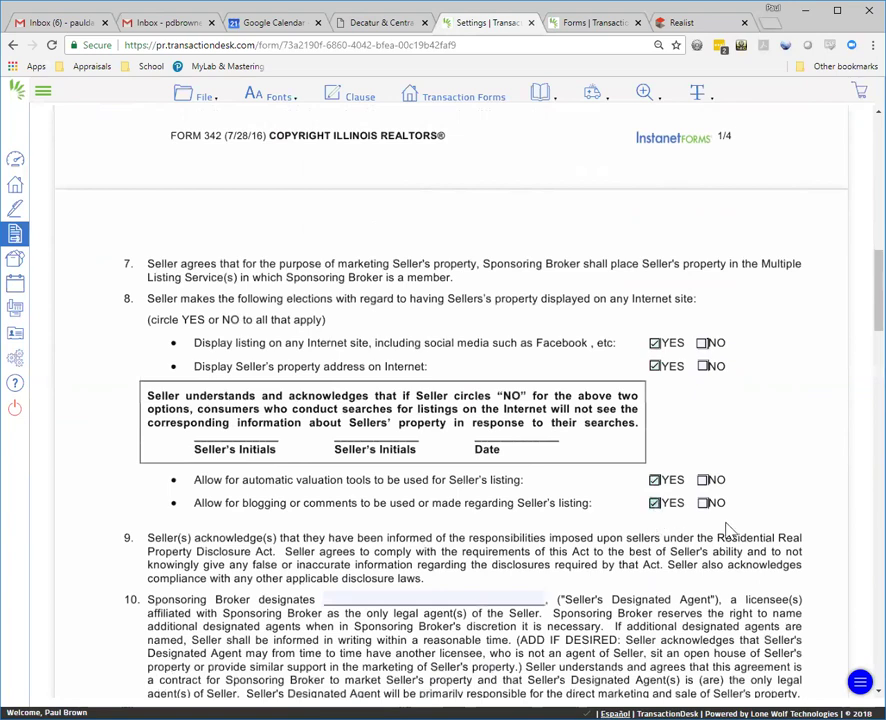
scroll(730, 530, down, 3)
click(398, 390)
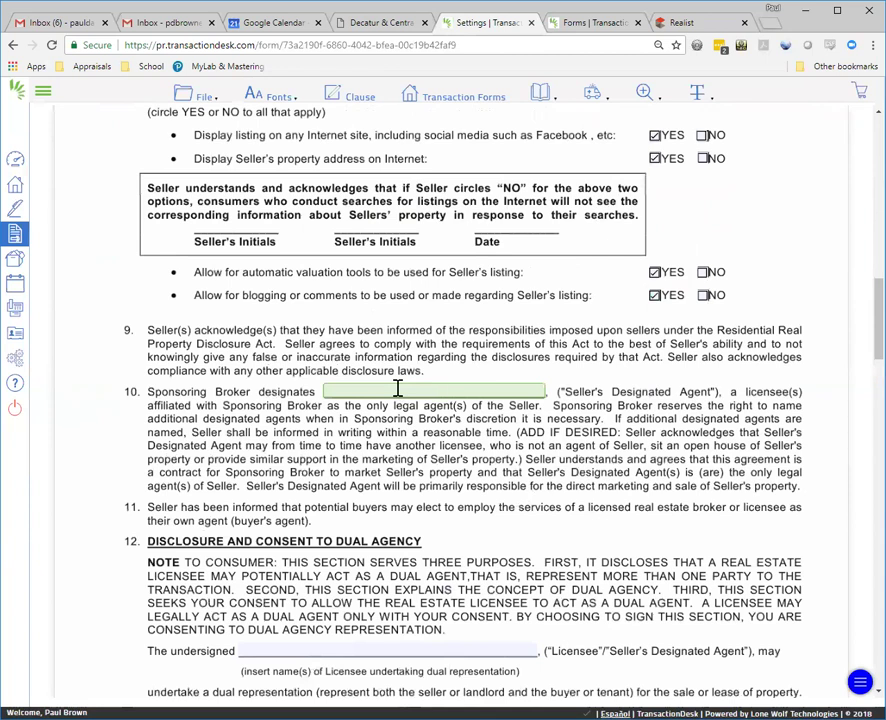
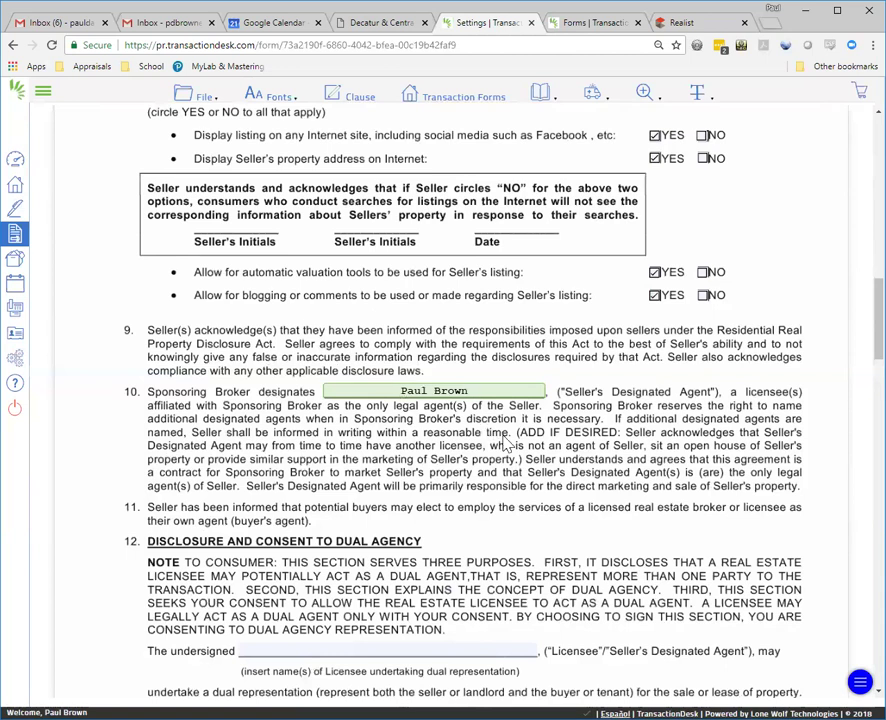
Step: Enter the agent's name as designated agent (paragraph 10) and dual-agency licensee (paragraph 12)
scroll(500, 448, down, 2)
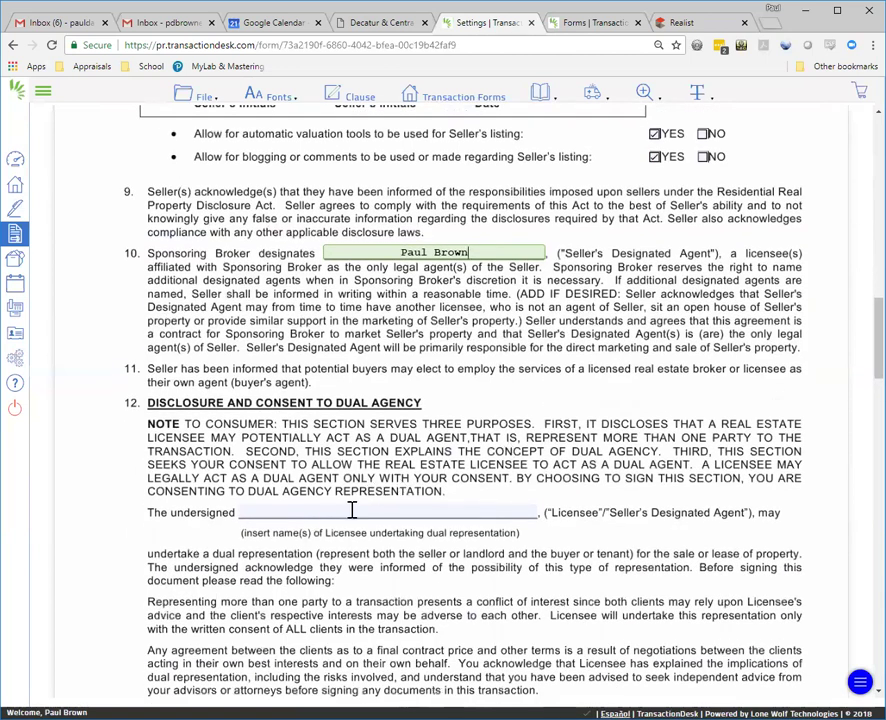
click(421, 506)
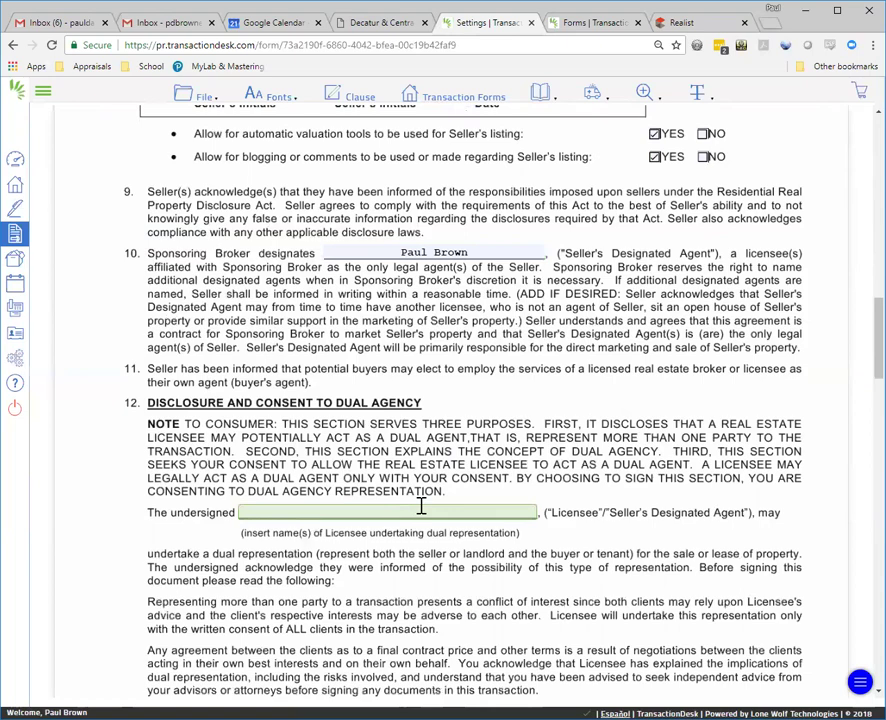
scroll(421, 506, down, 10)
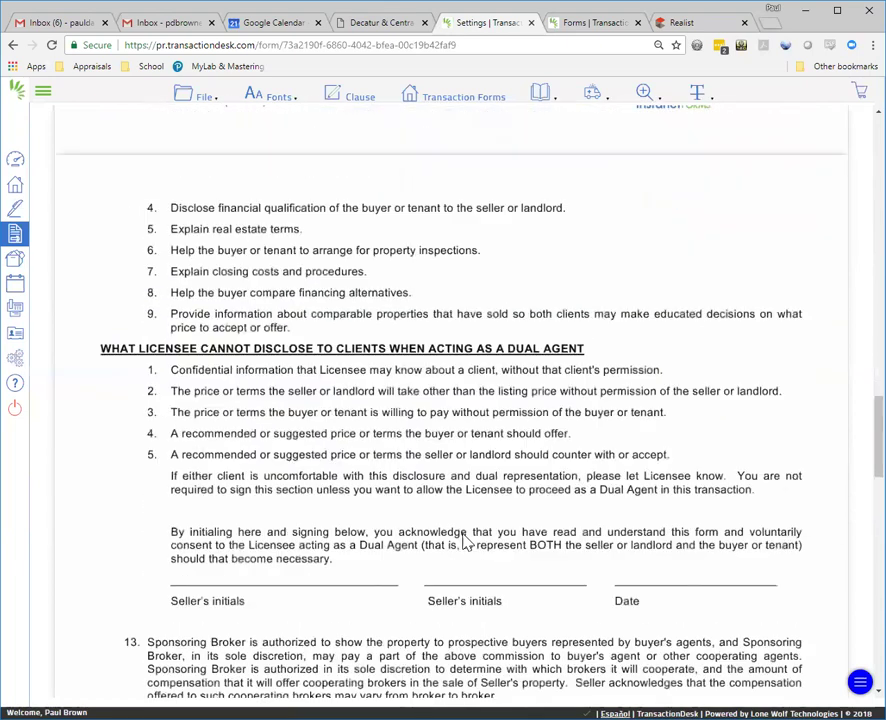
scroll(360, 285, down, 3)
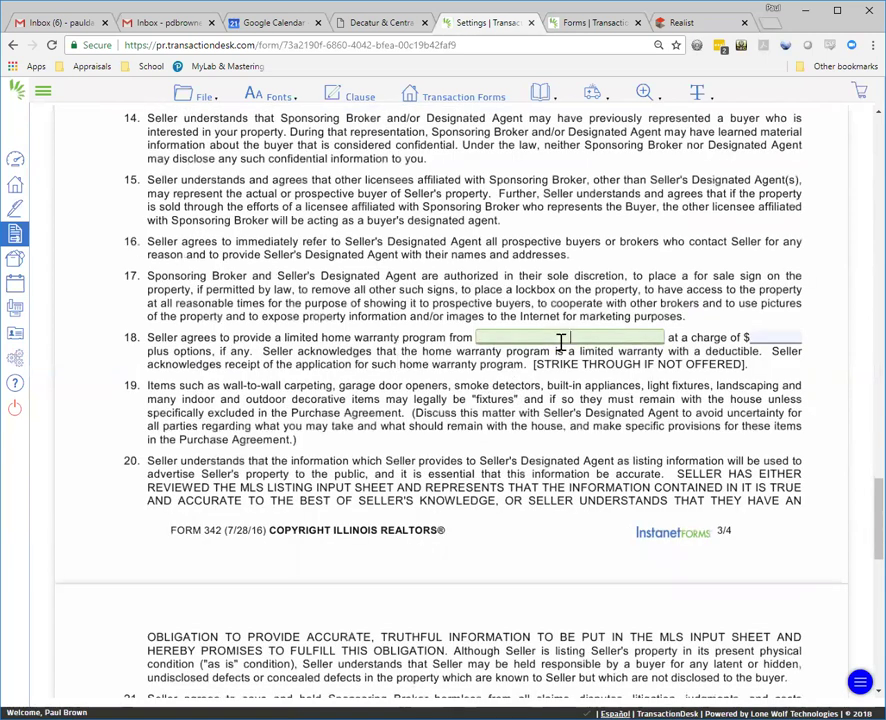
Step: Fill item 18's home warranty program blank with 'Not Applicable'
click(562, 340)
text(Not Applicabe)
key(BackSpace)
text(le)
key(Tab)
key(Tab)
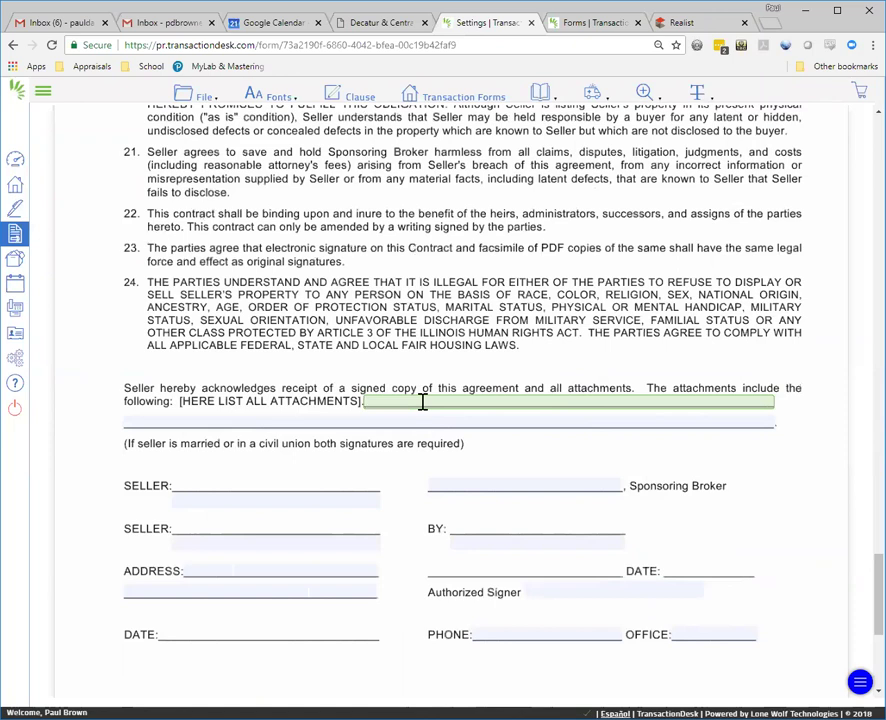
scroll(476, 424, down, 3)
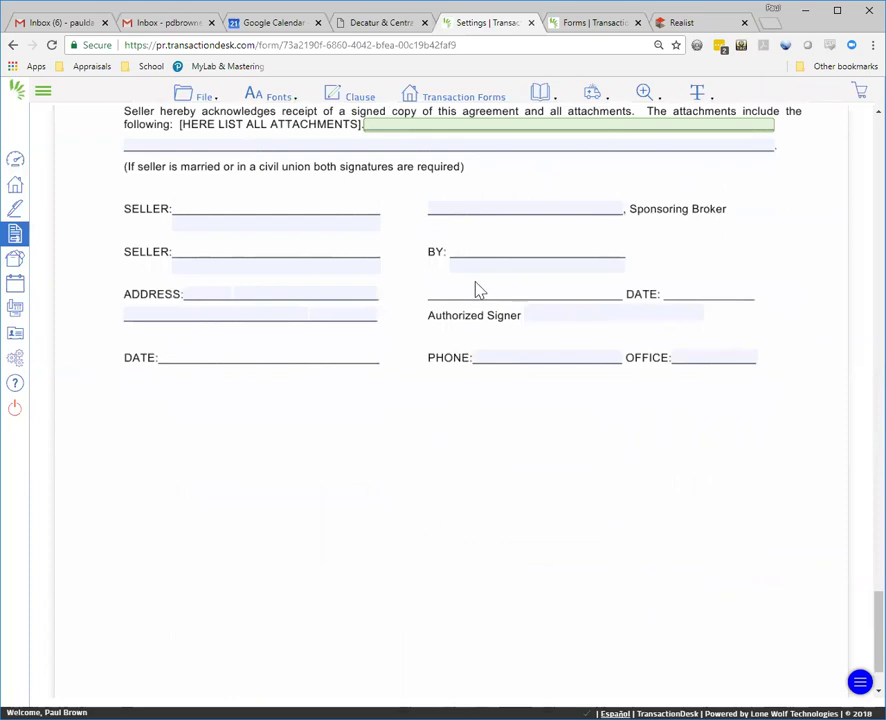
Step: Enter the sponsoring broker's name on the signature page
click(458, 209)
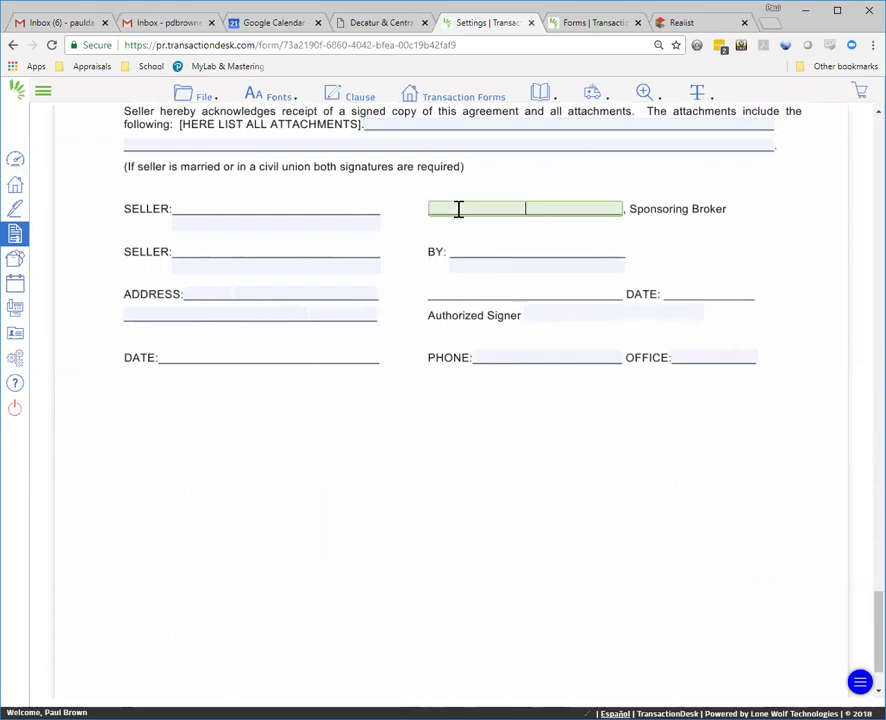
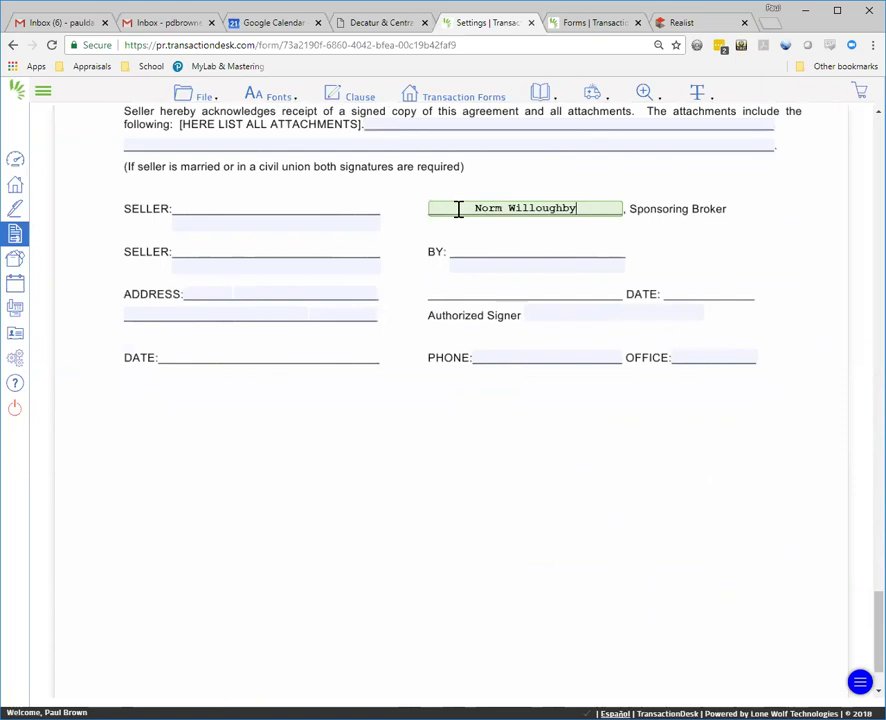
scroll(582, 258, down, 2)
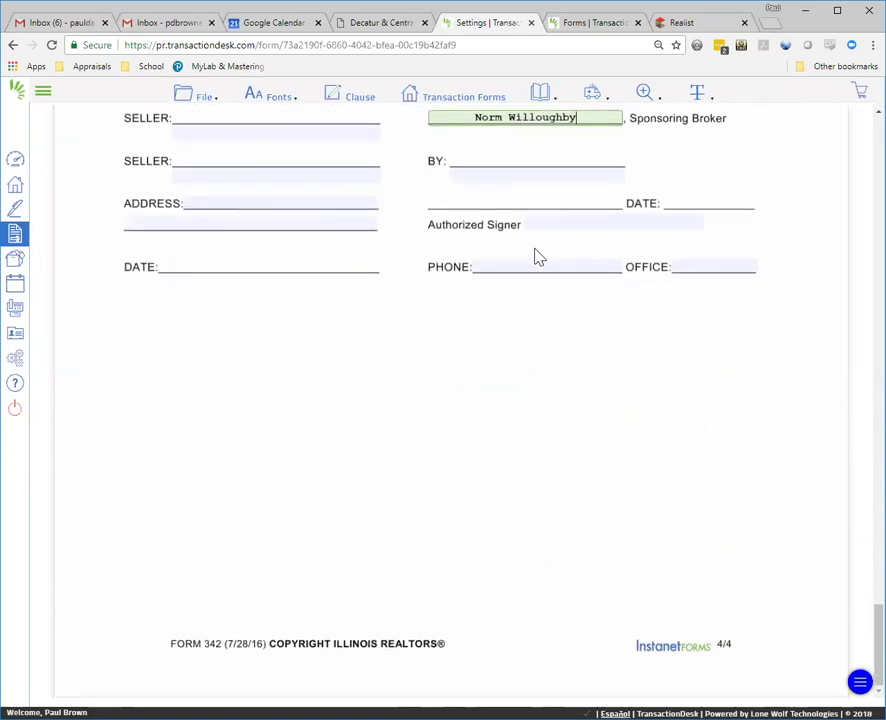
scroll(576, 309, up, 6)
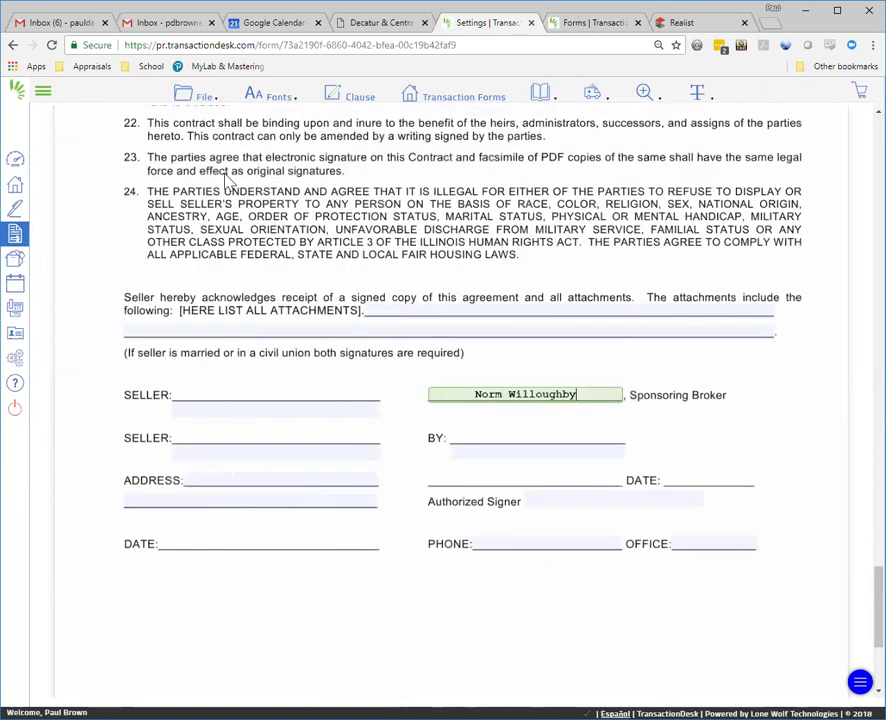
Step: Save the listing contract template with File > Save
click(207, 97)
click(205, 99)
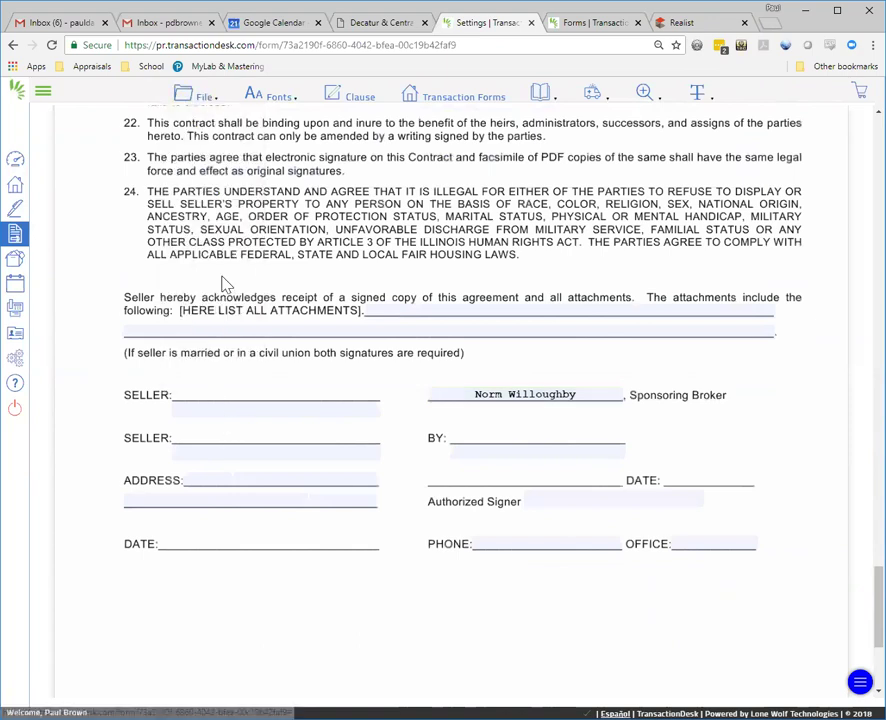
click(205, 97)
mouse_move(200, 252)
mouse_move(207, 192)
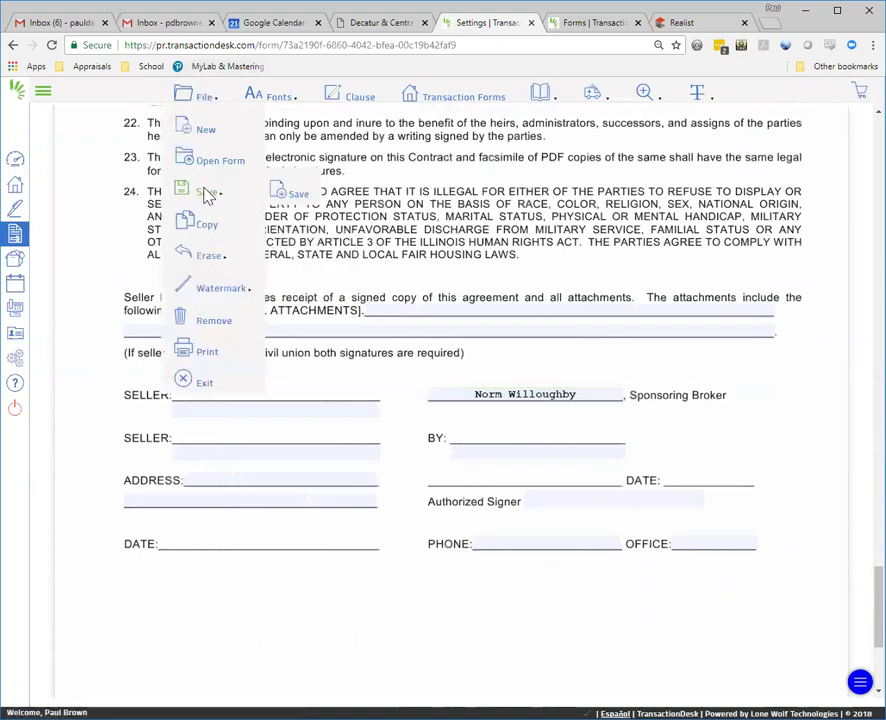
click(291, 196)
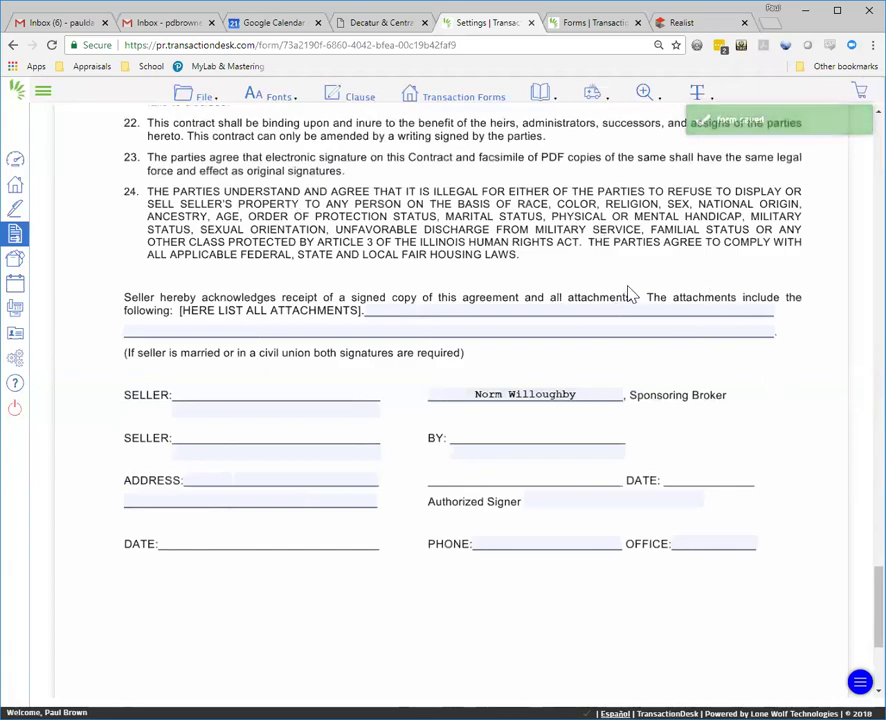
scroll(688, 370, up, 7)
scroll(637, 208, up, 17)
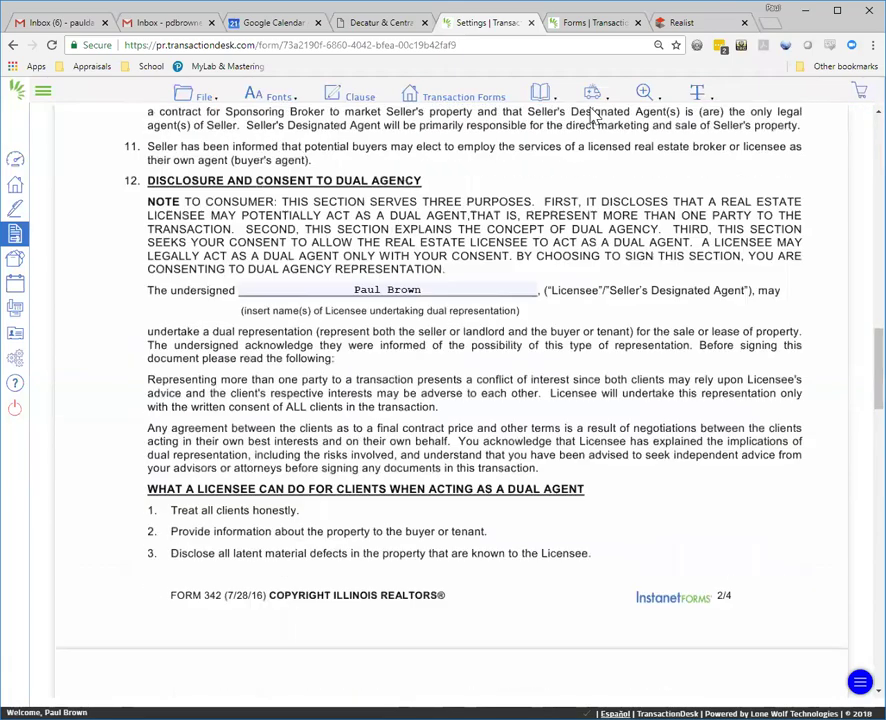
scroll(614, 206, up, 3)
scroll(100, 148, up, 5)
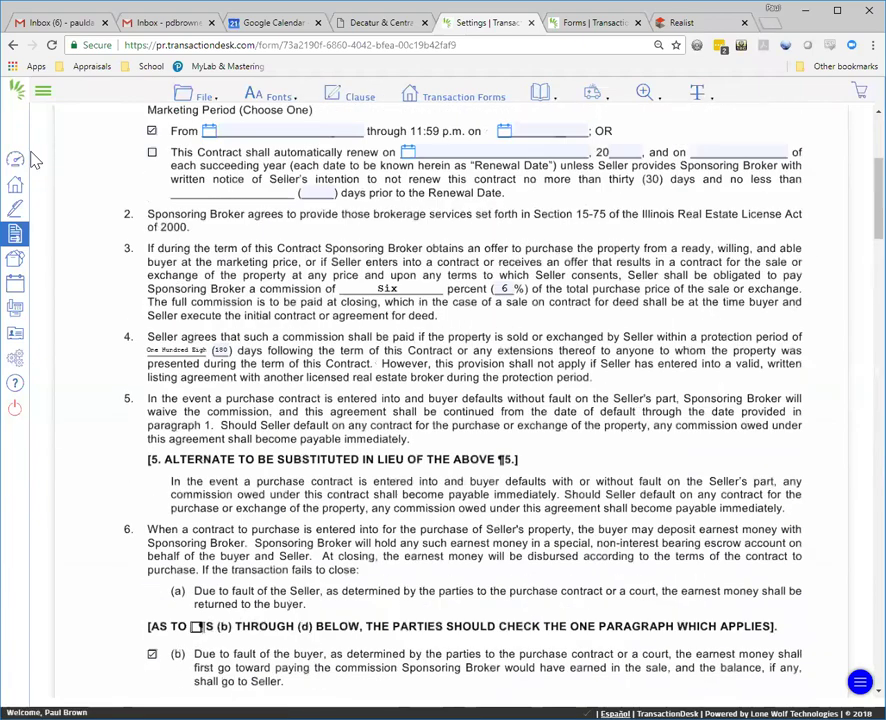
Step: Start a new transaction from the dashboard named 'Sample Listing'
click(15, 162)
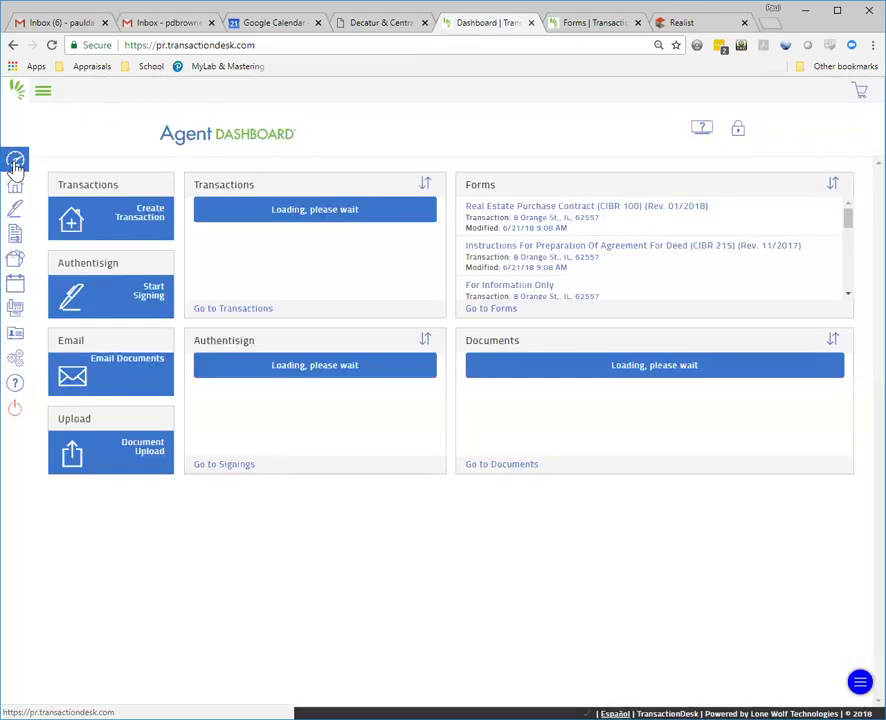
click(130, 223)
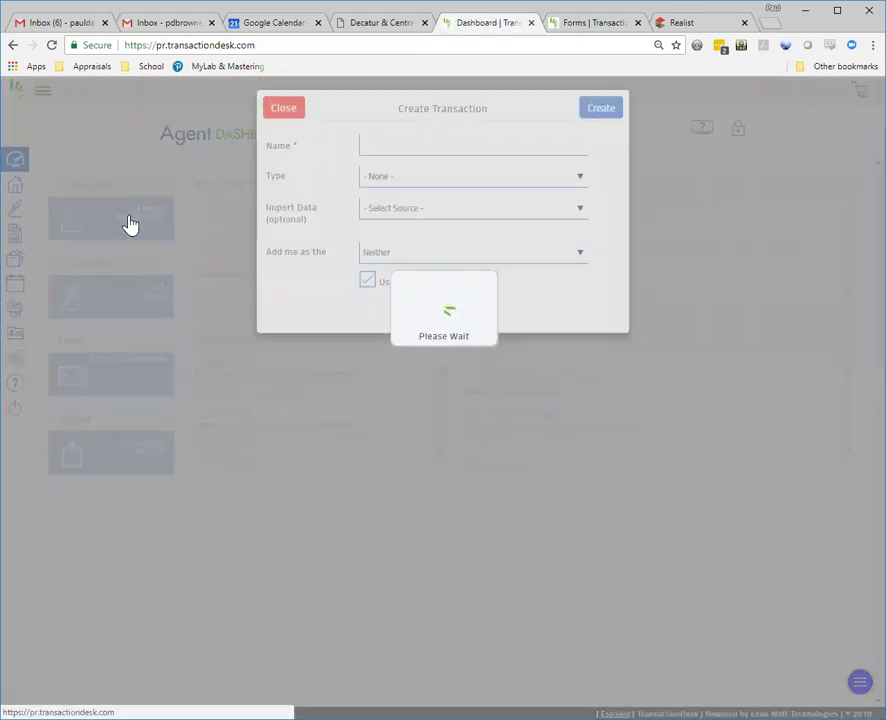
click(403, 152)
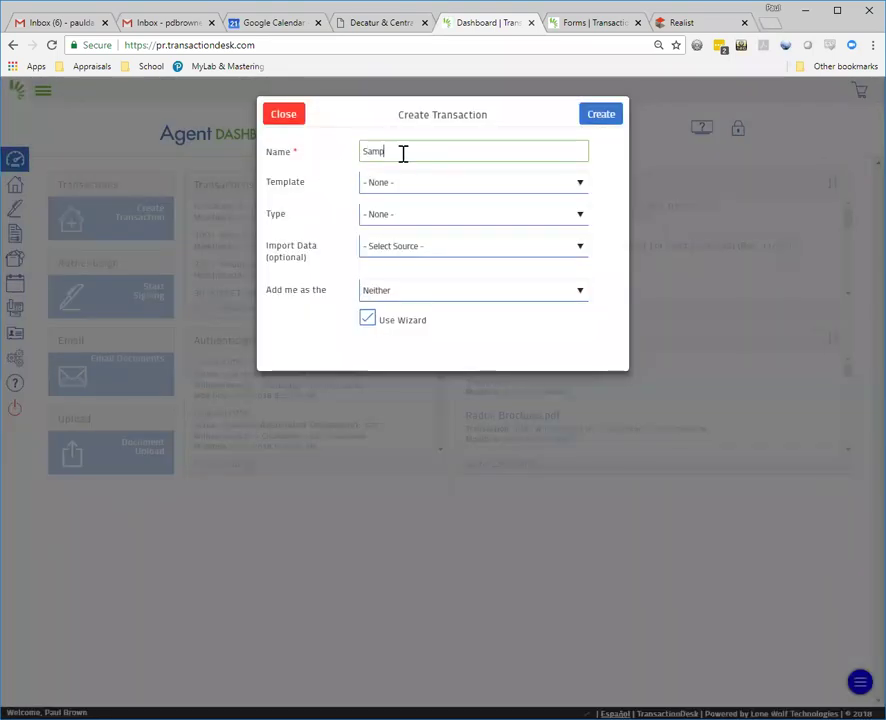
key(Tab)
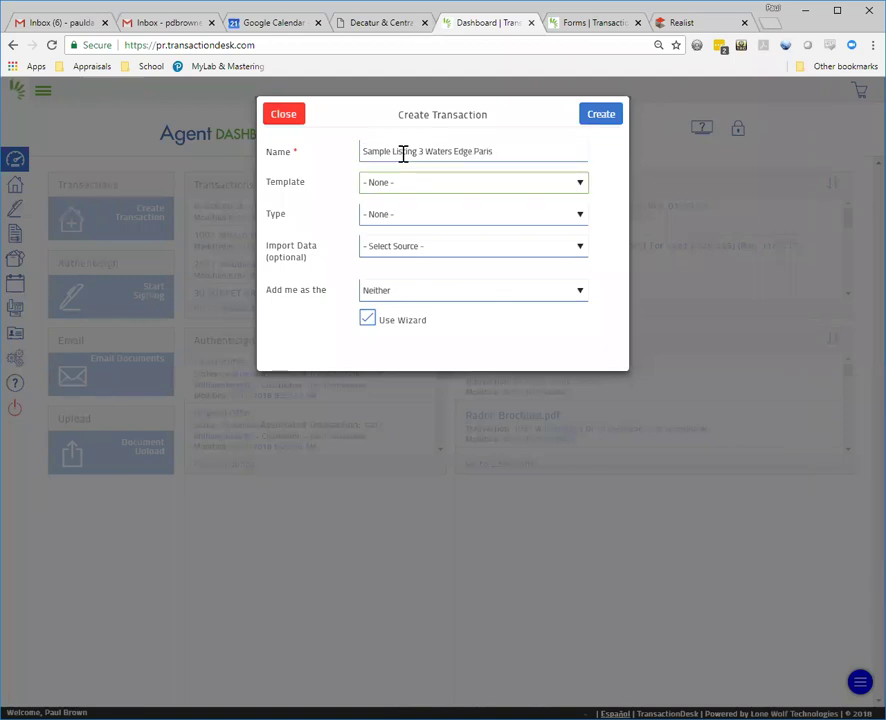
Step: Choose the Residential Listing template, Realist (Decatur MLS) import, and Edgar county
click(447, 181)
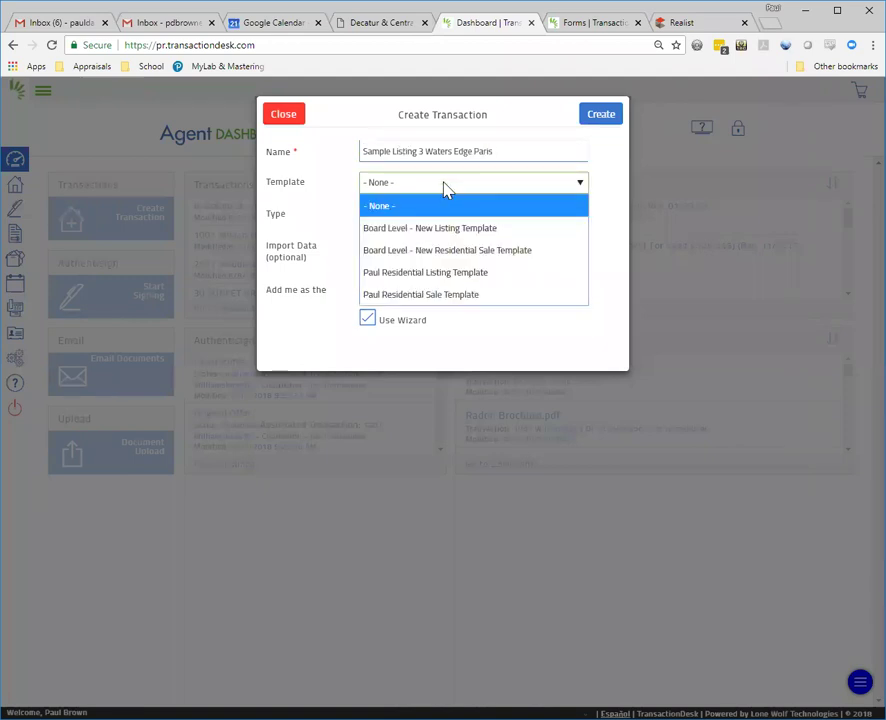
click(444, 279)
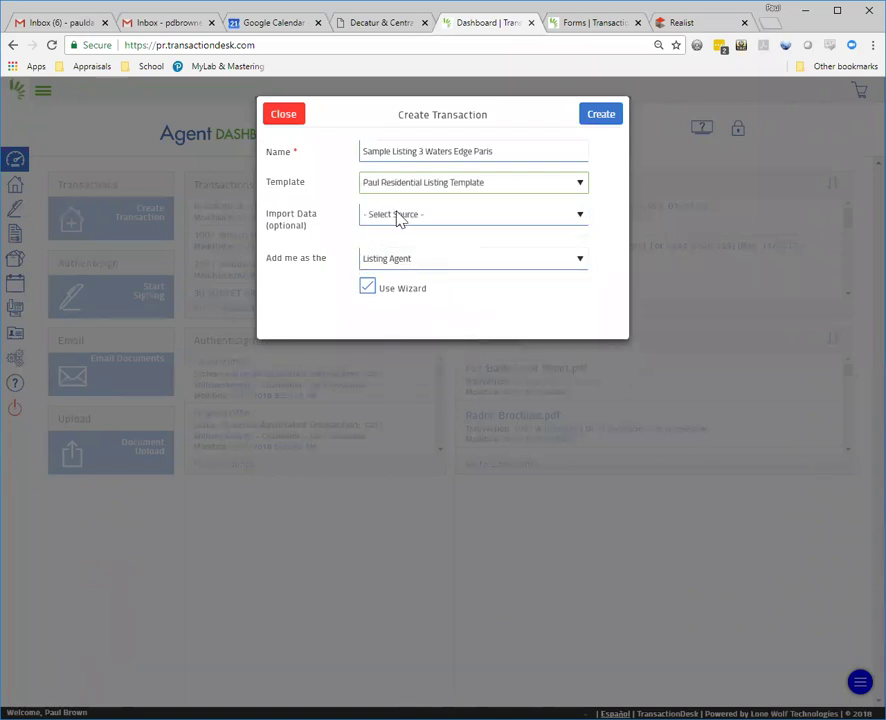
click(399, 216)
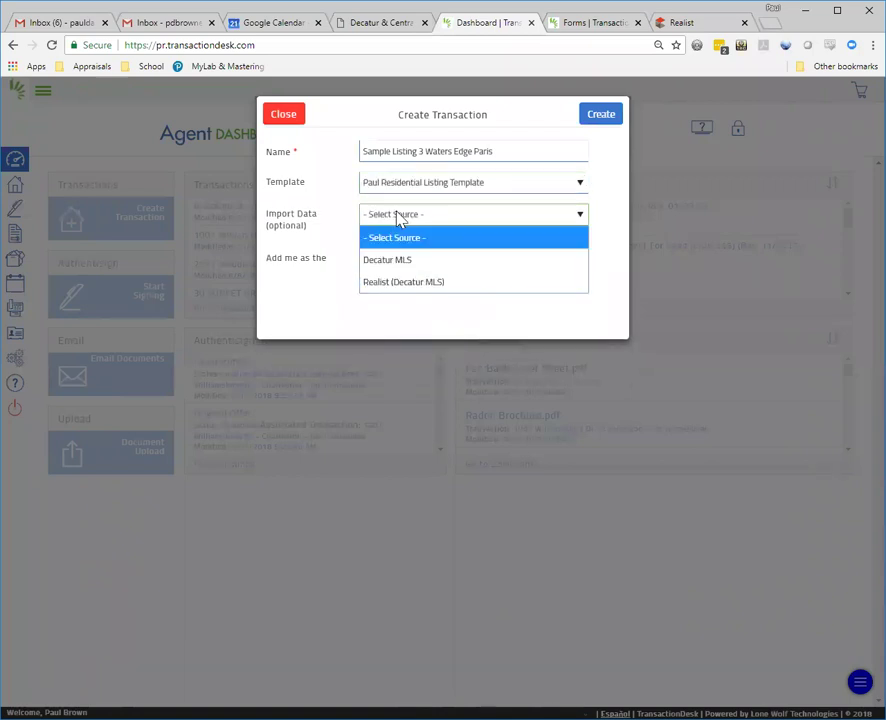
click(420, 290)
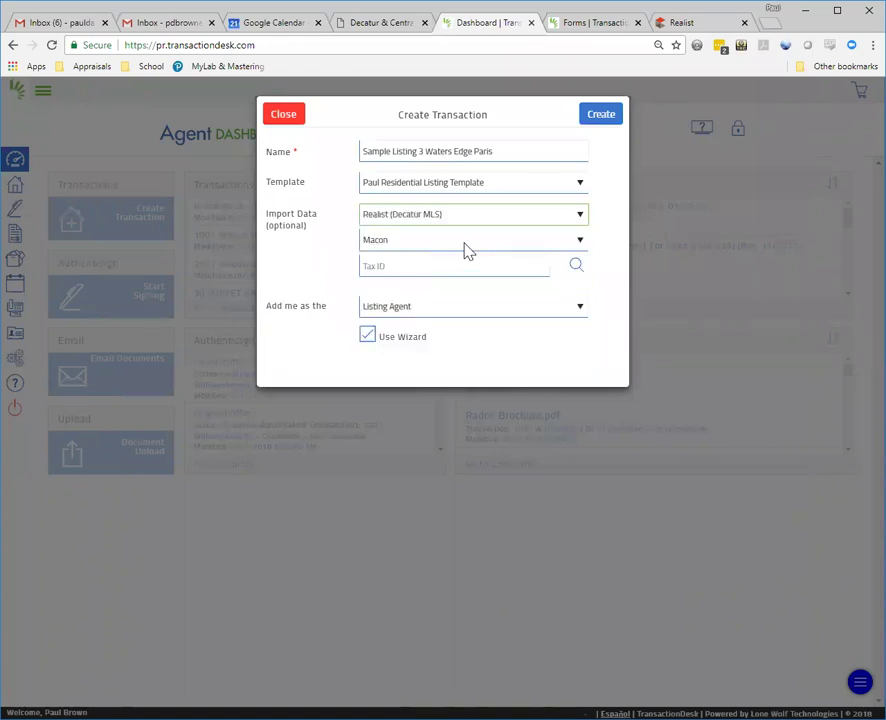
click(466, 245)
drag(586, 425, 585, 344)
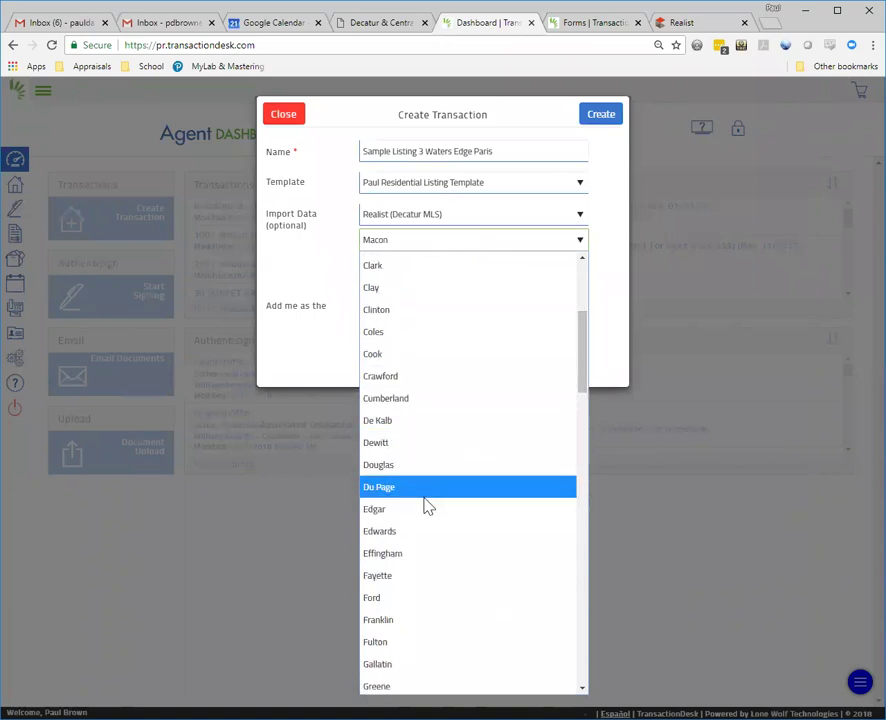
key(Escape)
Step: Search tax records for street number 3 on a street starting with 'wat'
click(577, 268)
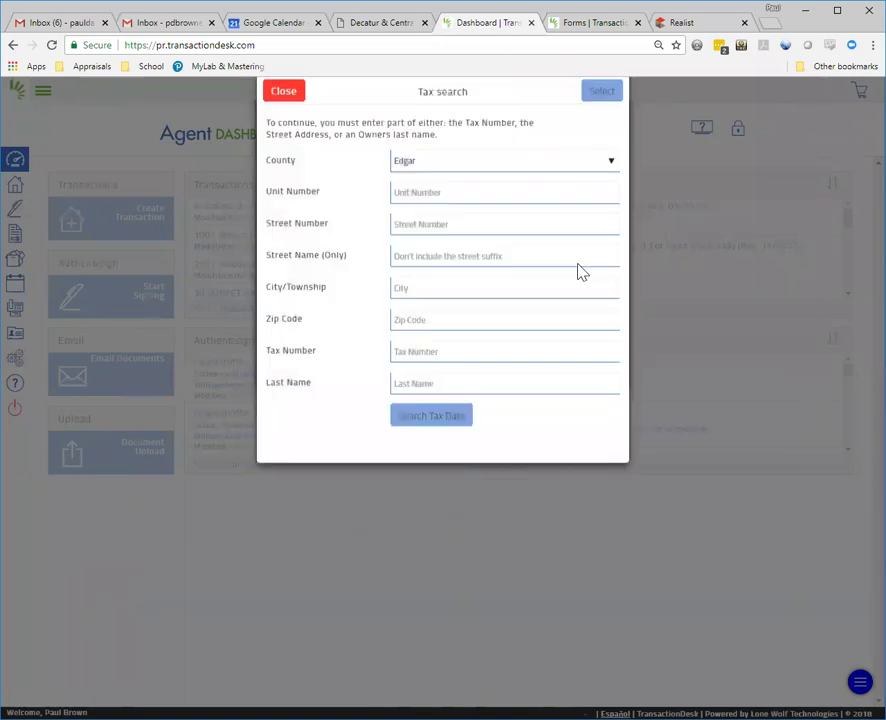
click(437, 241)
text(3)
key(Tab)
text(wat)
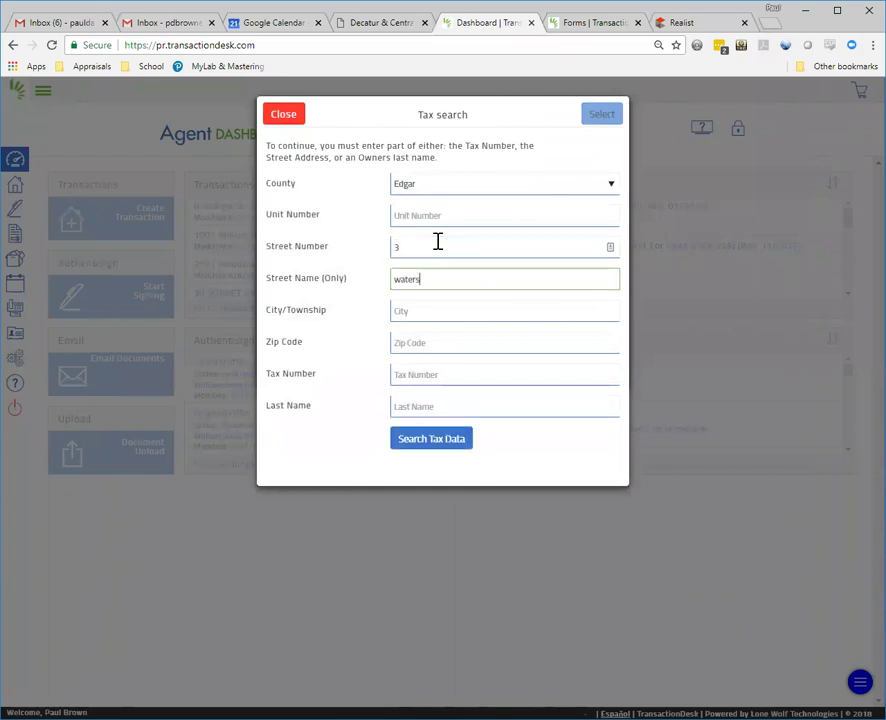
click(437, 443)
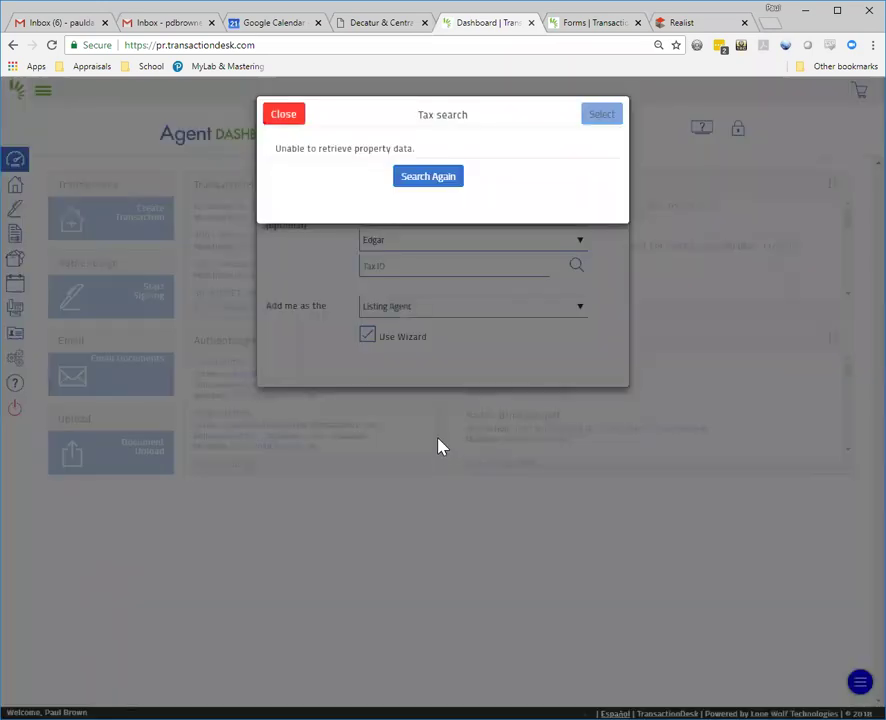
click(449, 182)
click(445, 280)
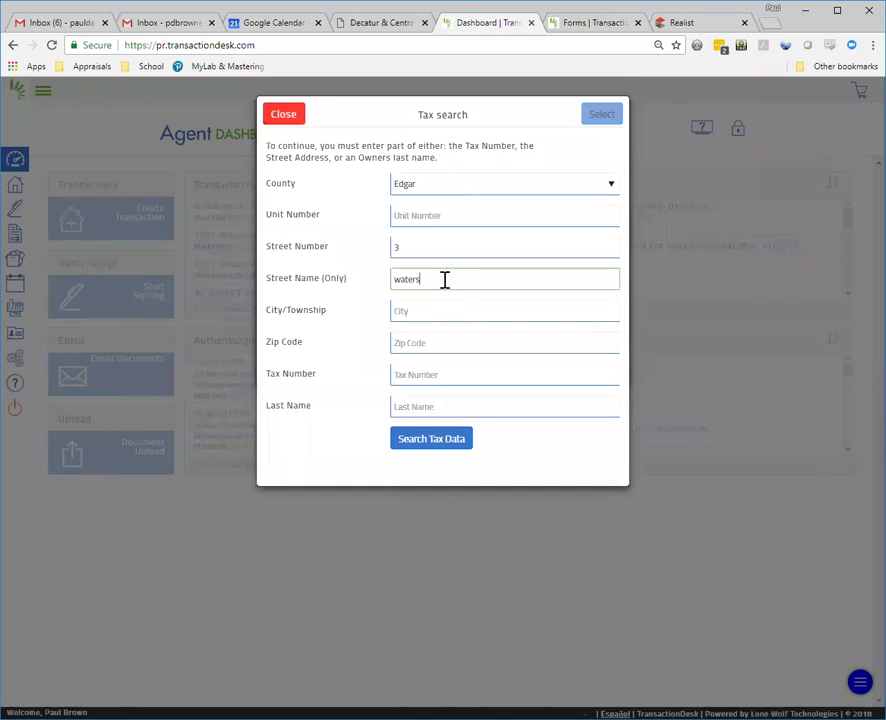
key(Tab)
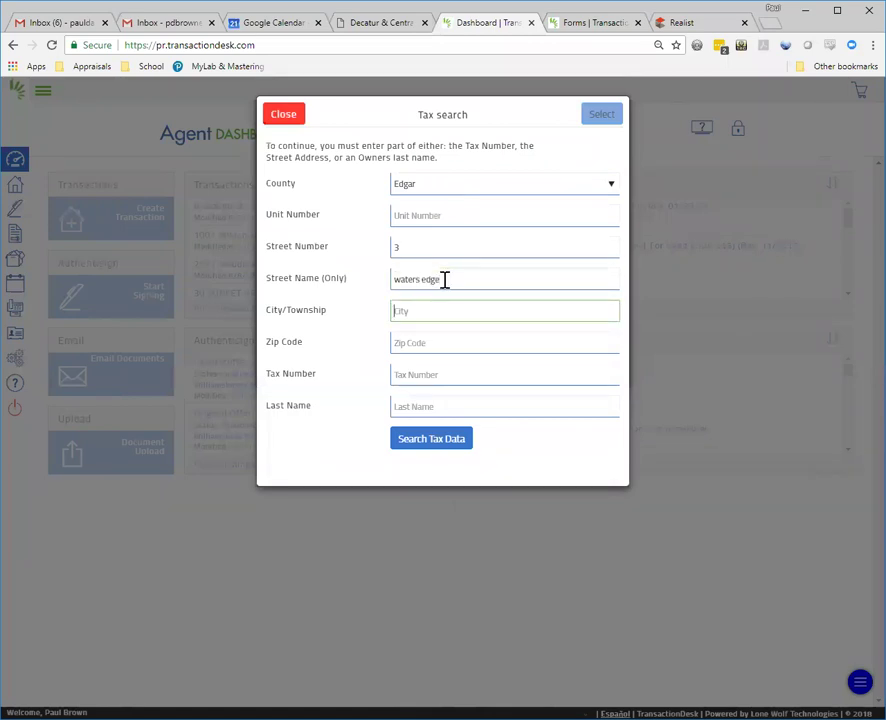
click(463, 449)
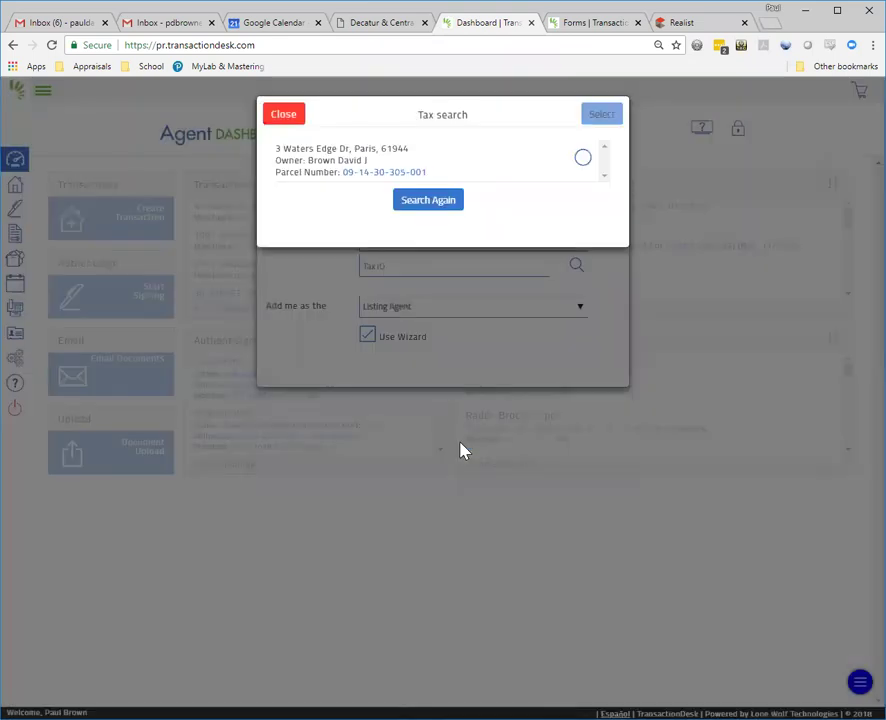
click(582, 158)
click(601, 115)
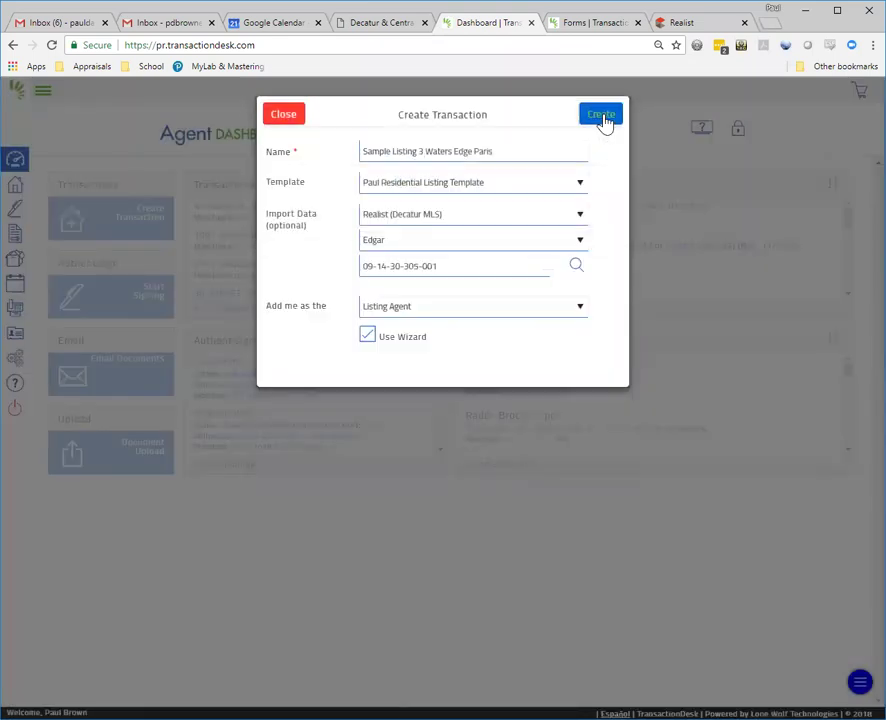
click(601, 116)
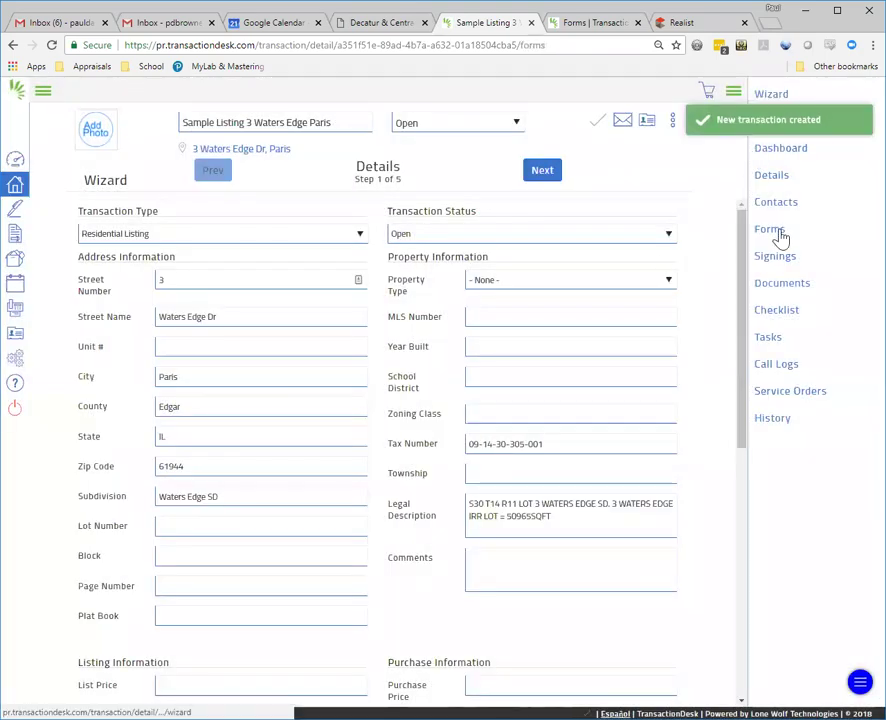
Step: Open the Exclusive Right To Sell Contract from the transaction's Forms list
click(780, 235)
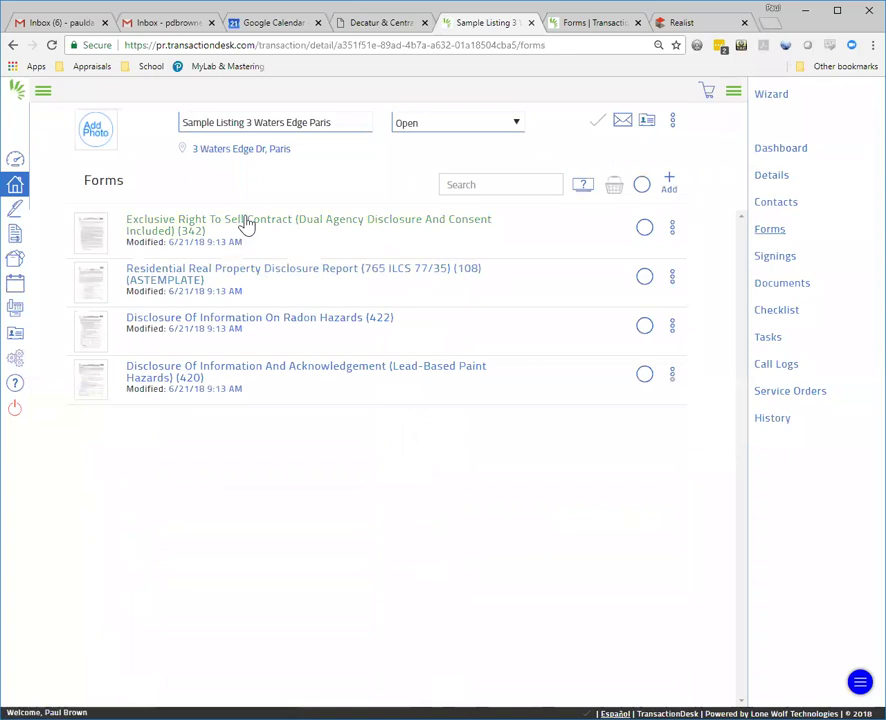
click(247, 224)
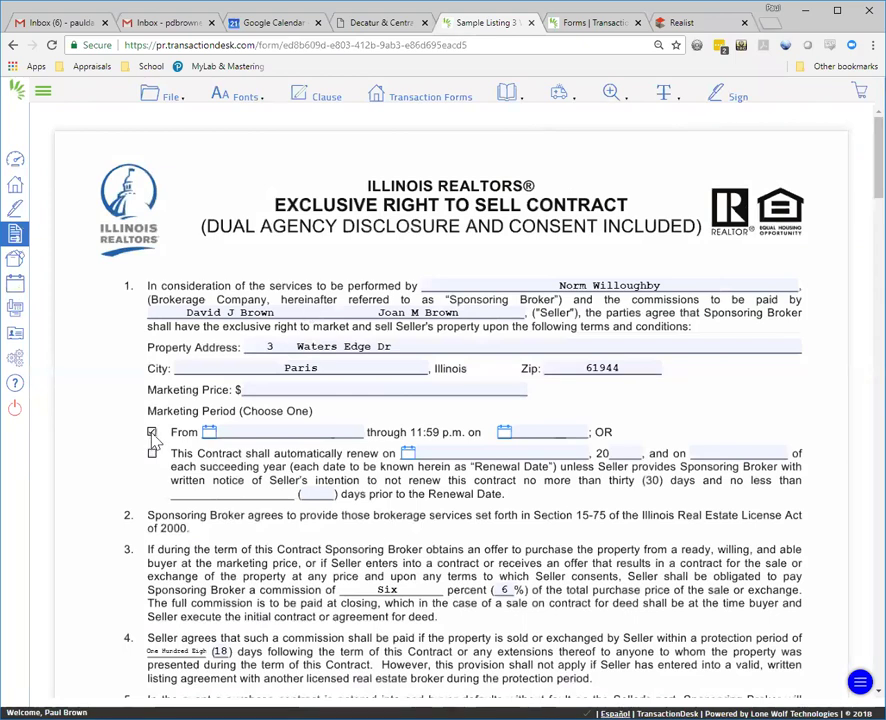
scroll(340, 405, down, 4)
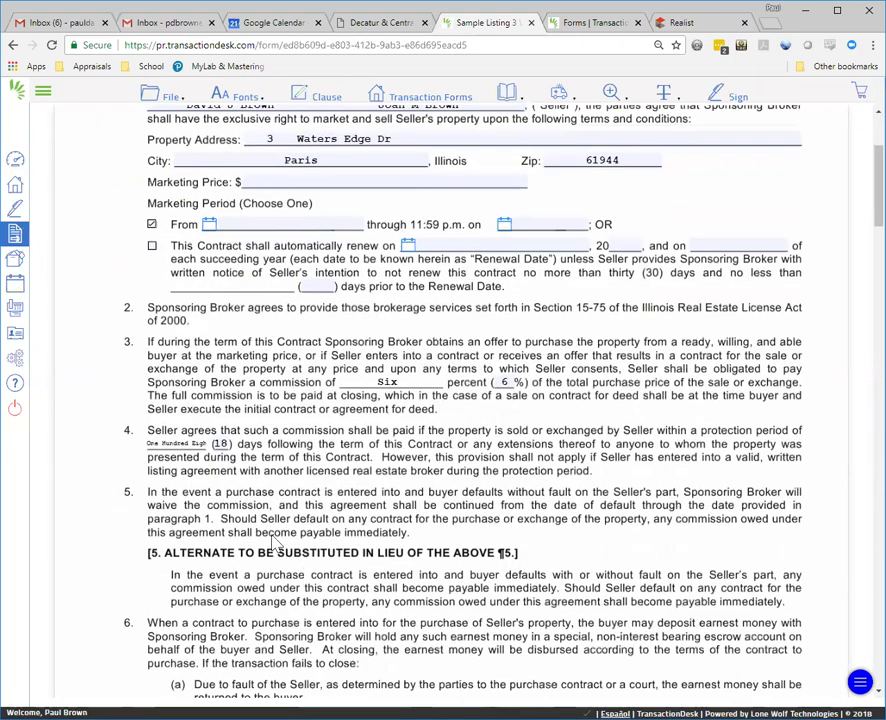
scroll(219, 419, down, 1)
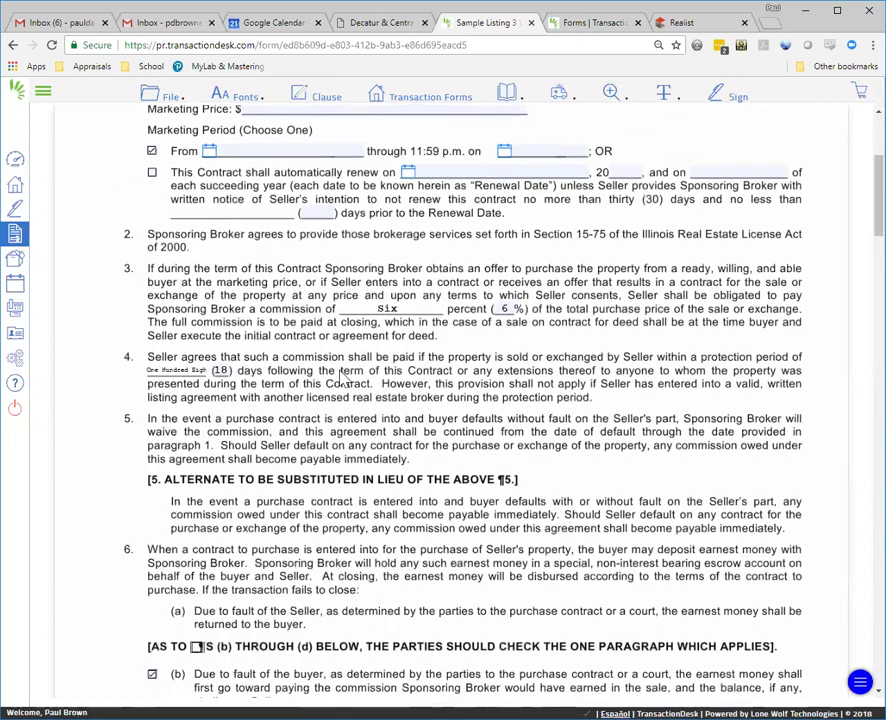
scroll(190, 390, down, 5)
scroll(203, 350, down, 5)
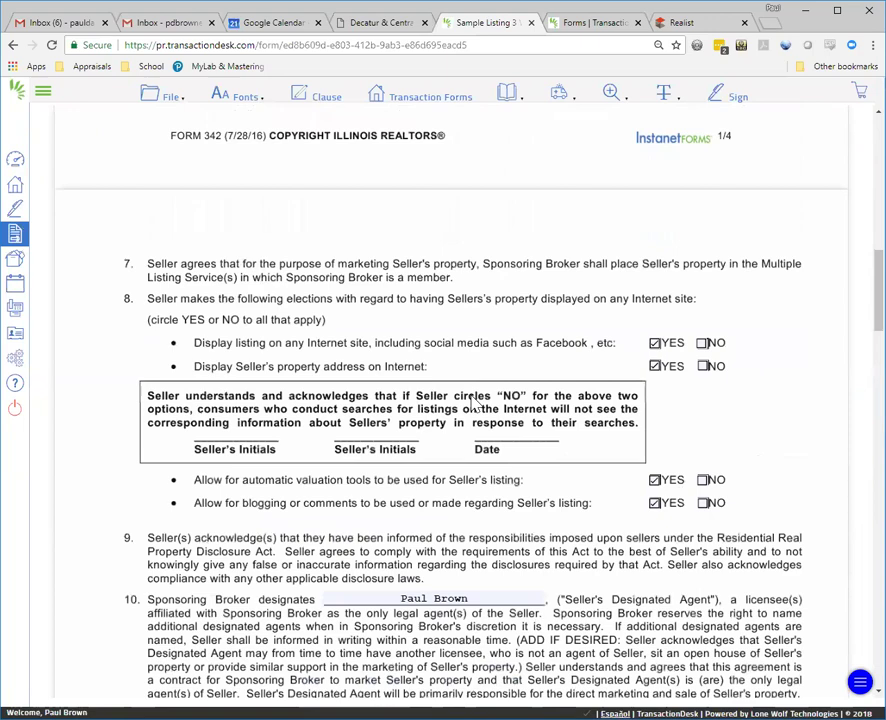
scroll(652, 533, down, 3)
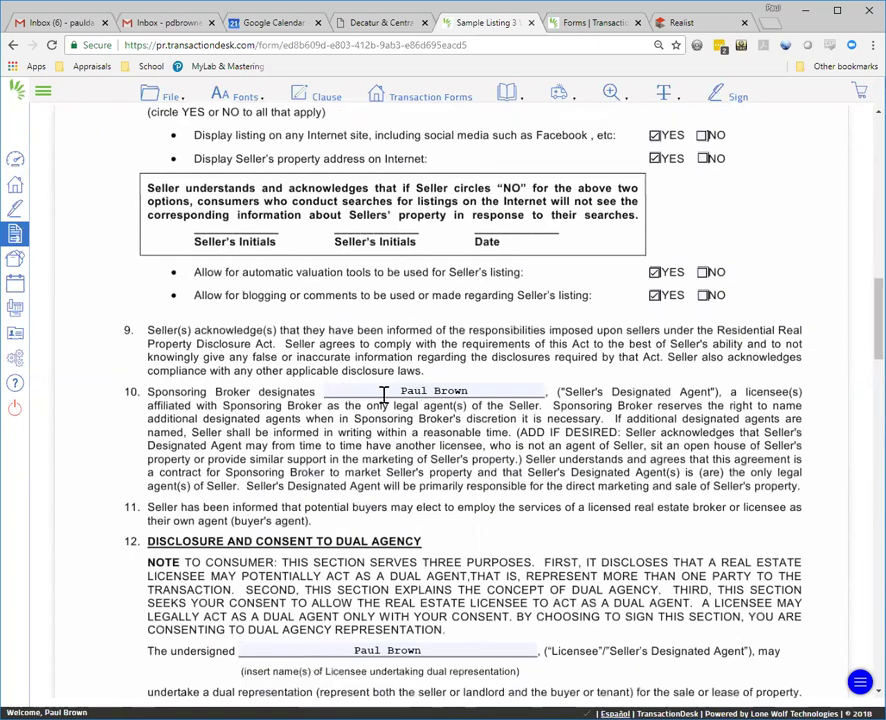
scroll(530, 400, down, 2)
scroll(533, 421, down, 4)
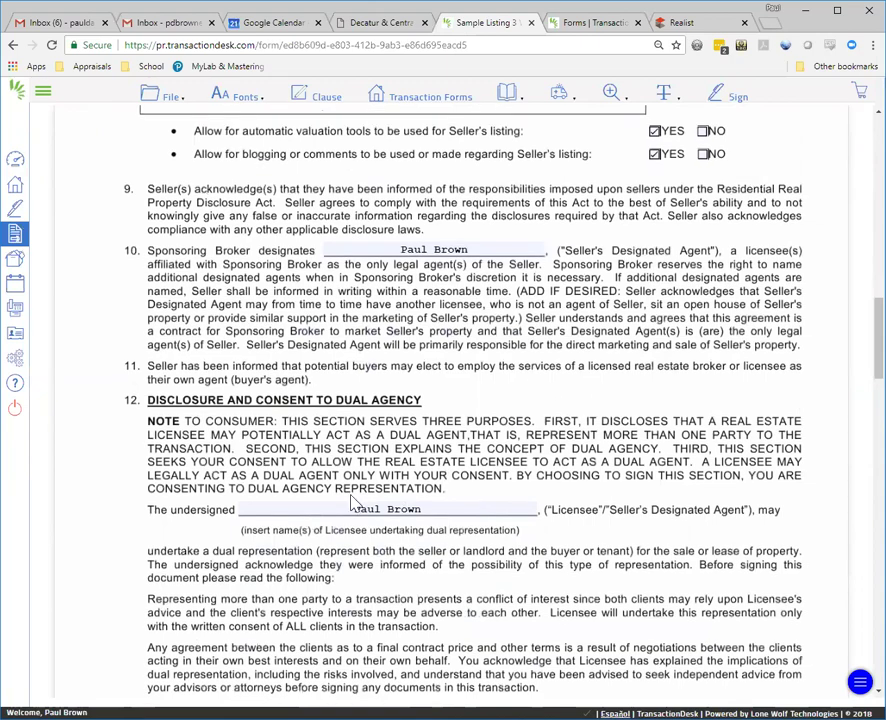
scroll(540, 465, down, 5)
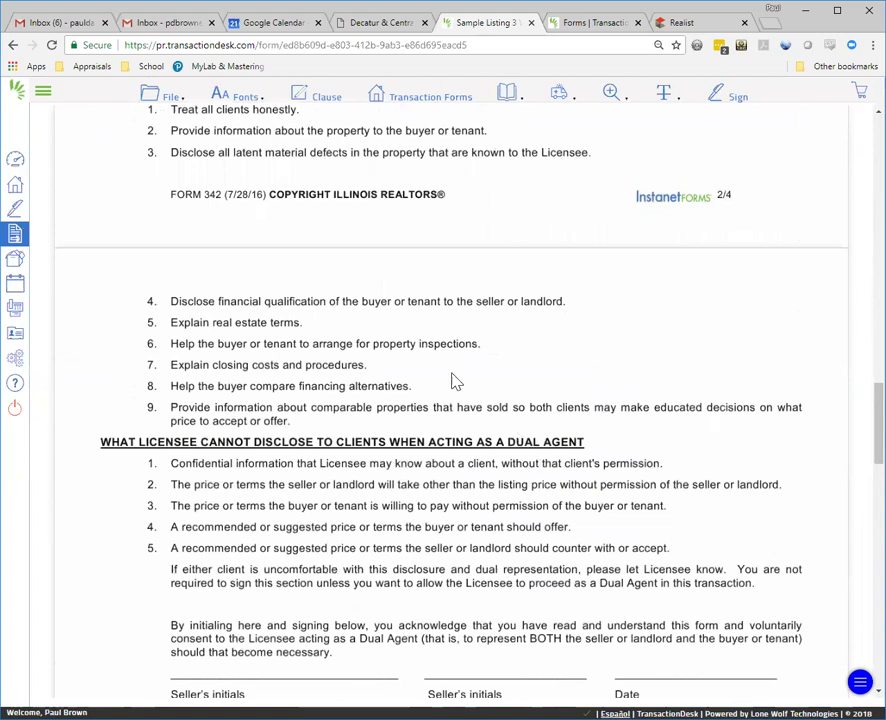
click(159, 104)
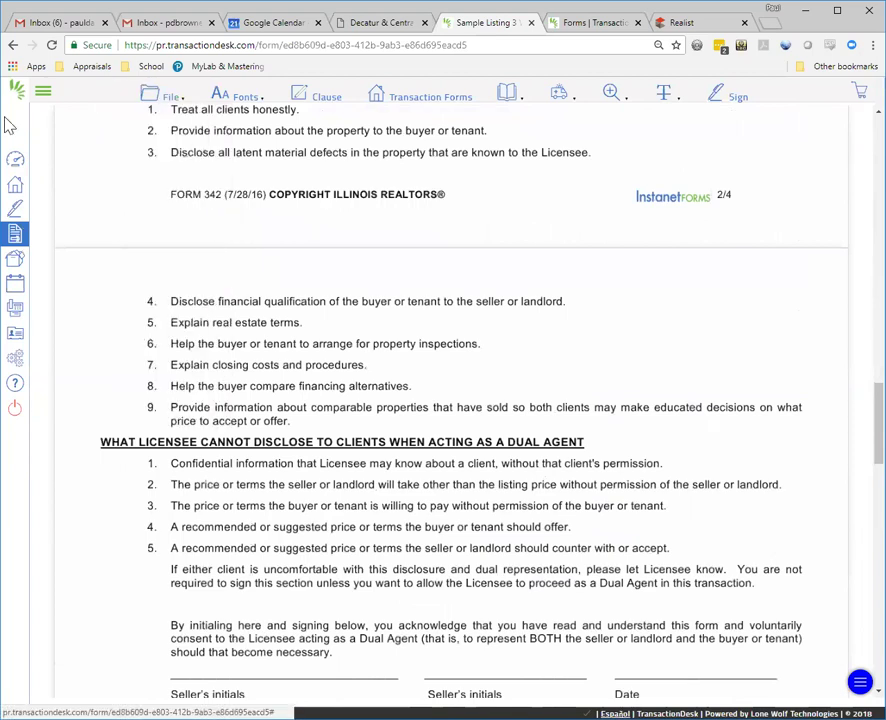
Step: Open the Residential Sale Template's Real Estate Purchase Contract (CIBR 100) from Settings > Transaction Templates
click(16, 358)
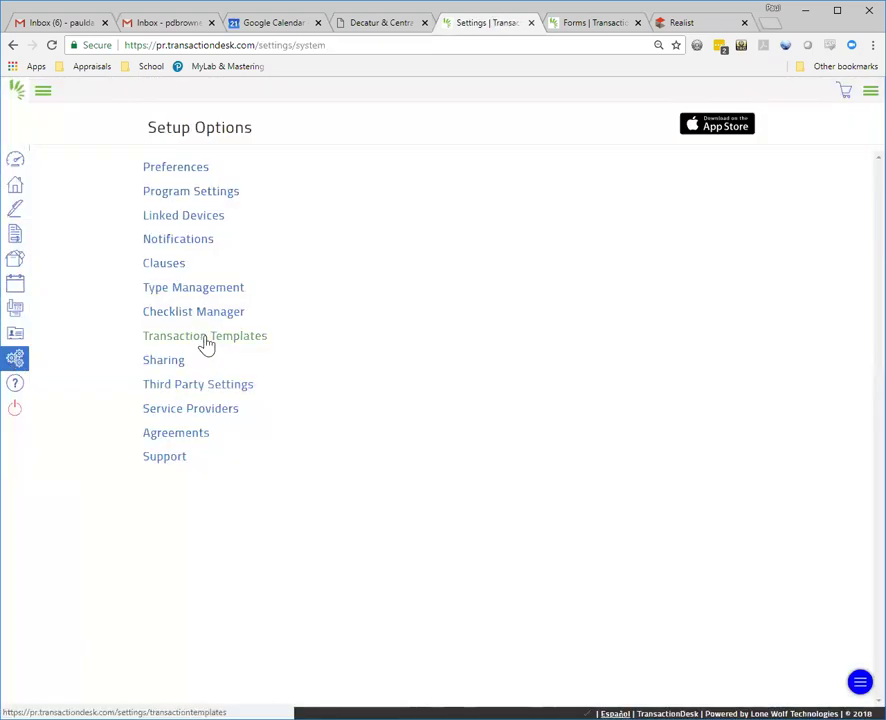
click(204, 340)
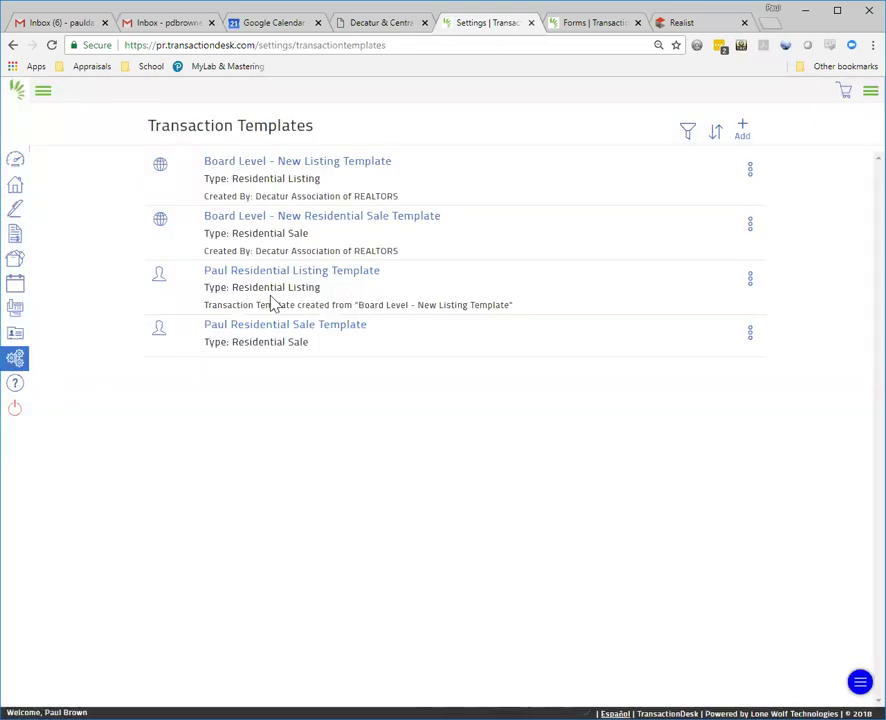
click(328, 330)
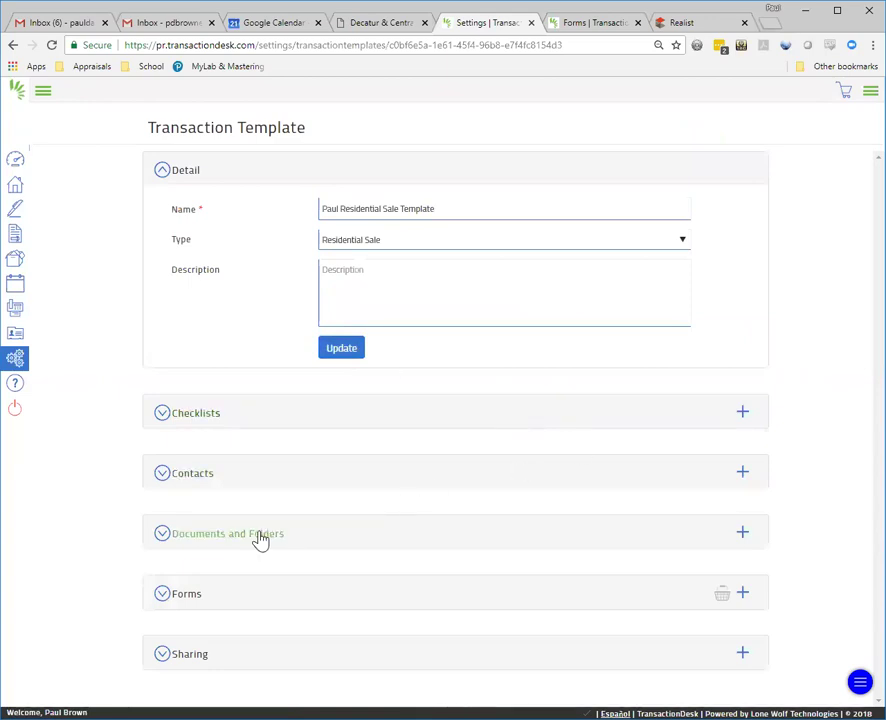
click(270, 598)
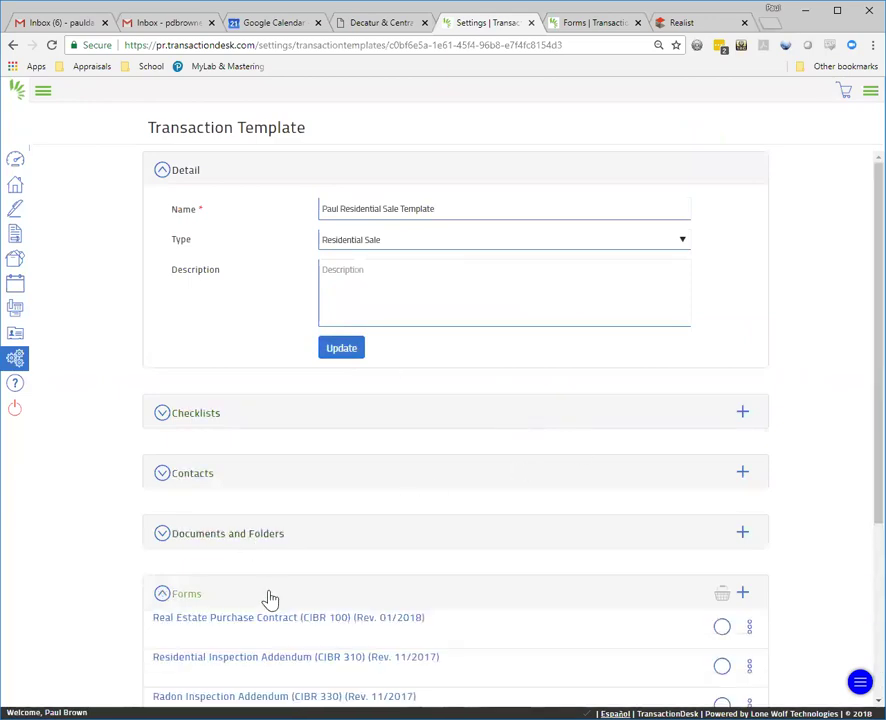
scroll(330, 560, down, 3)
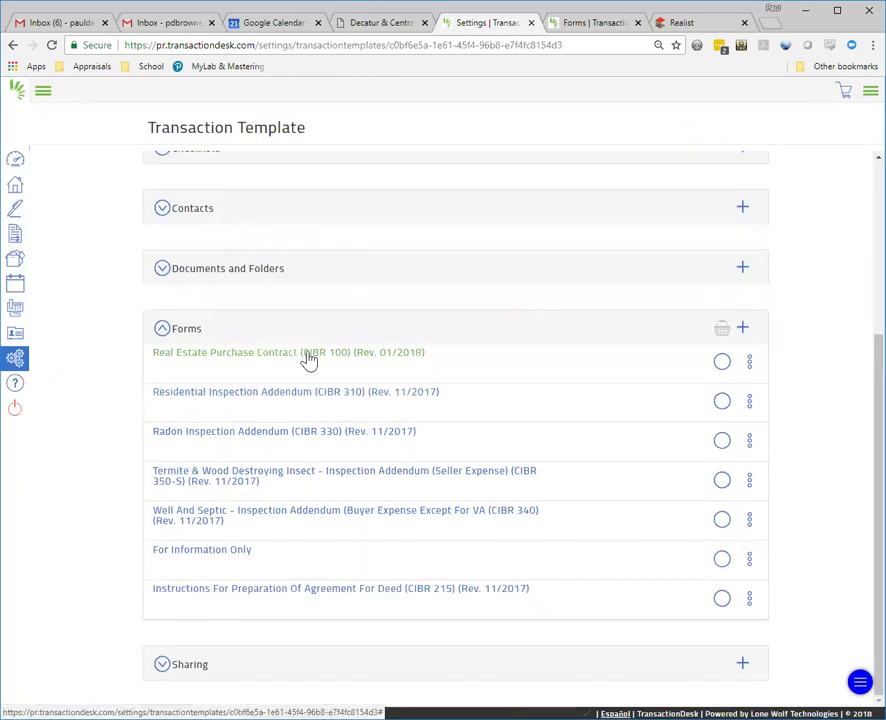
click(309, 358)
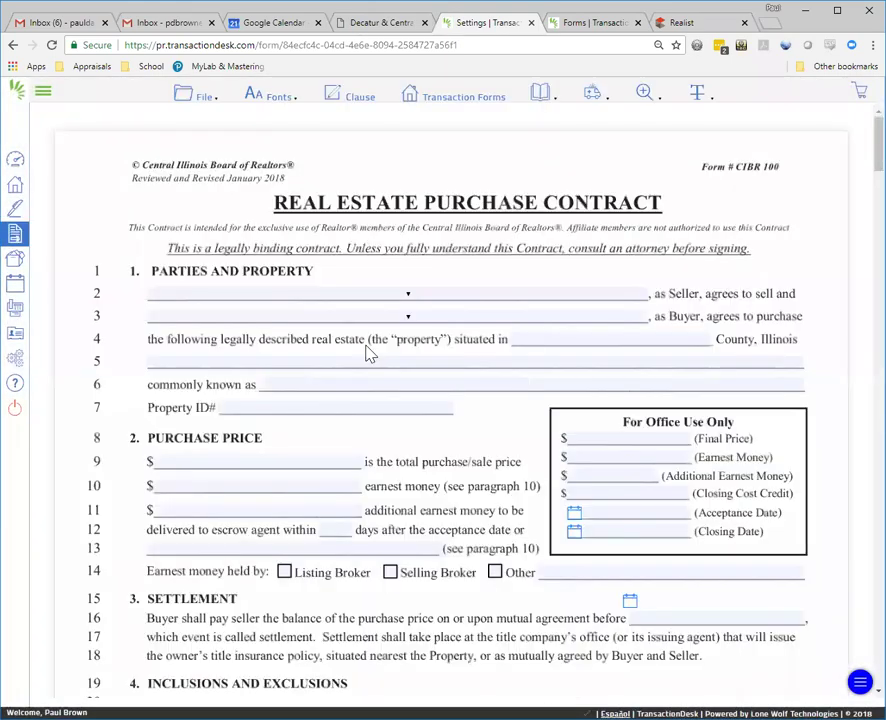
Step: Set escrow delivery to 10 days and earnest money held by the Listing Broker
click(336, 531)
text(10)
click(285, 573)
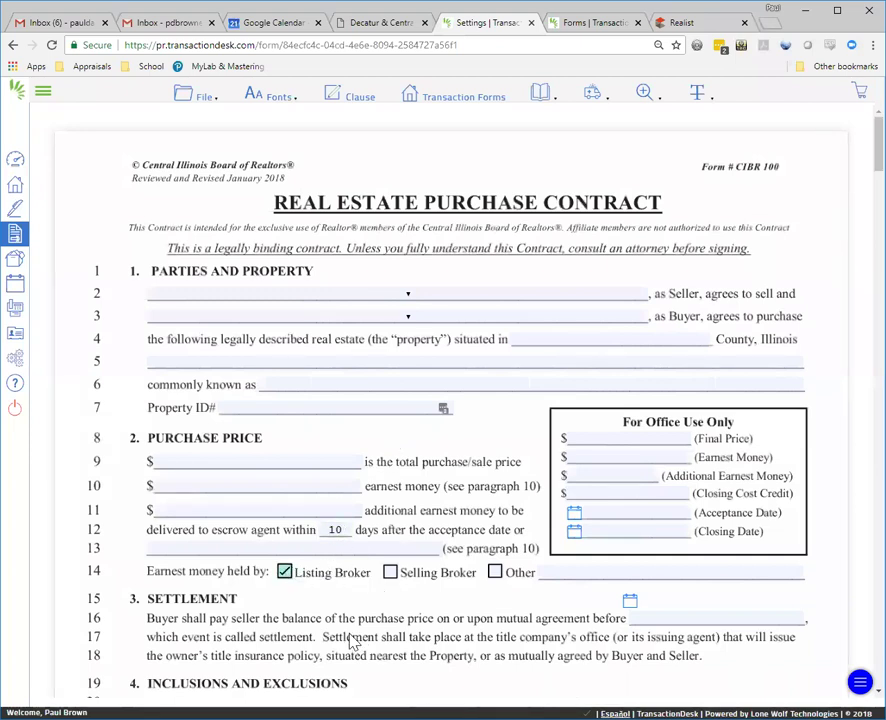
scroll(405, 625, down, 5)
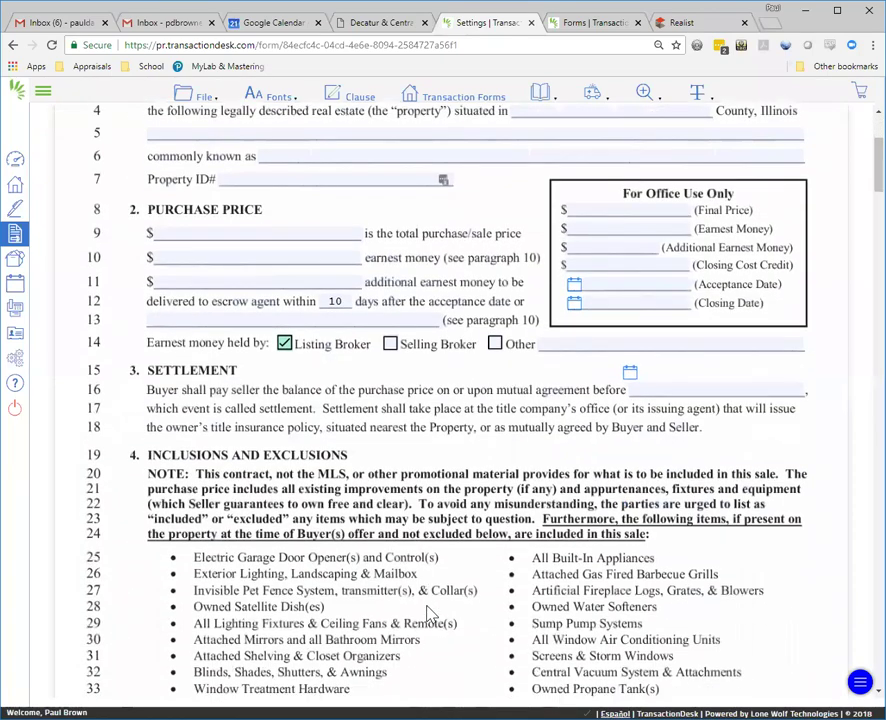
scroll(453, 437, down, 7)
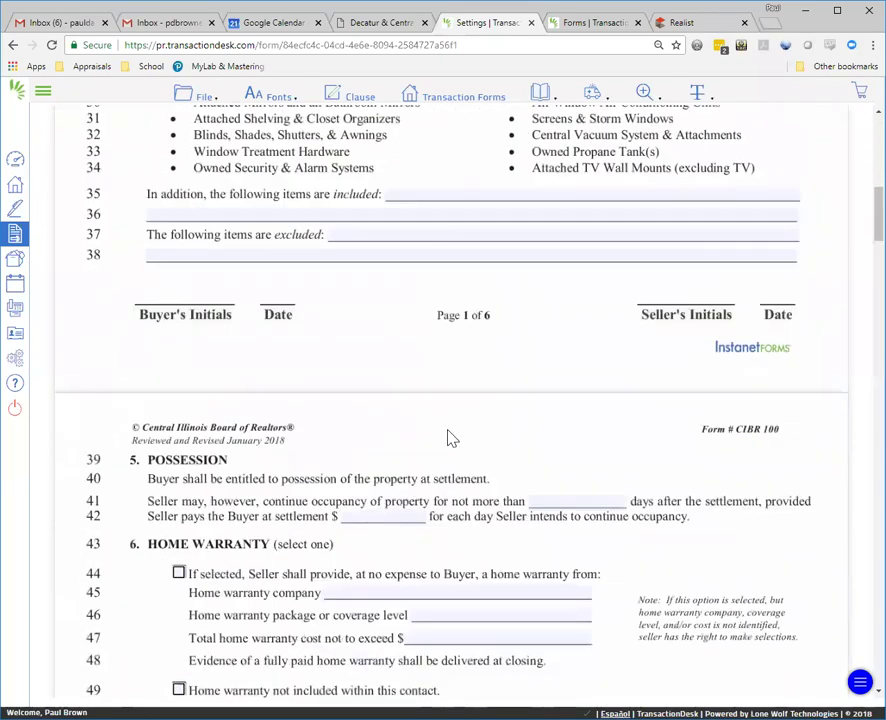
scroll(483, 447, down, 1)
click(225, 481)
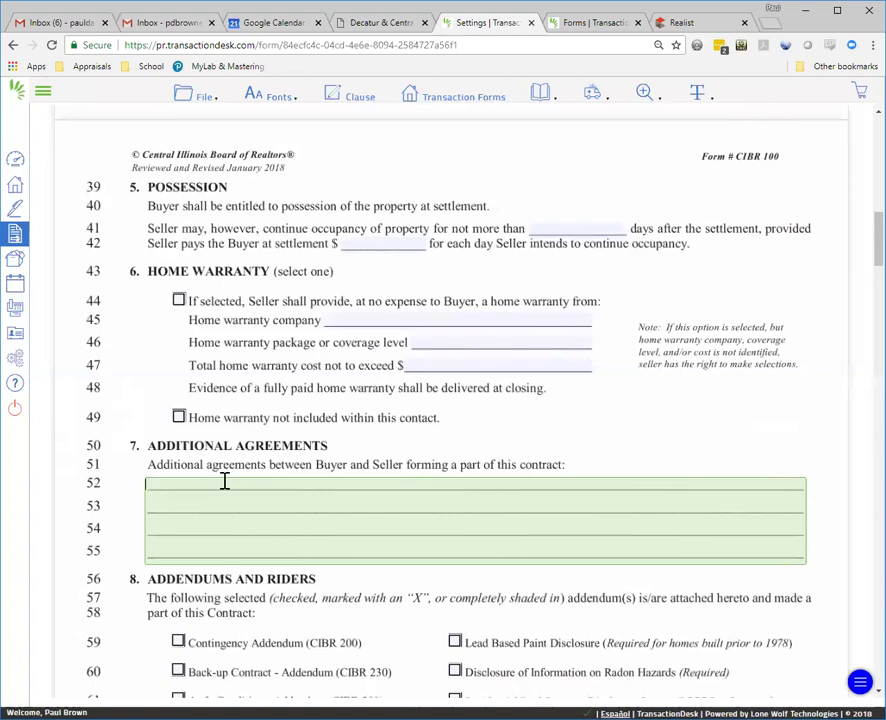
Step: Tick CIBR 310, 330, 350, Lead Based Paint, Radon Hazards and RRPDR, leaving Well & Septic unticked
scroll(224, 481, down, 2)
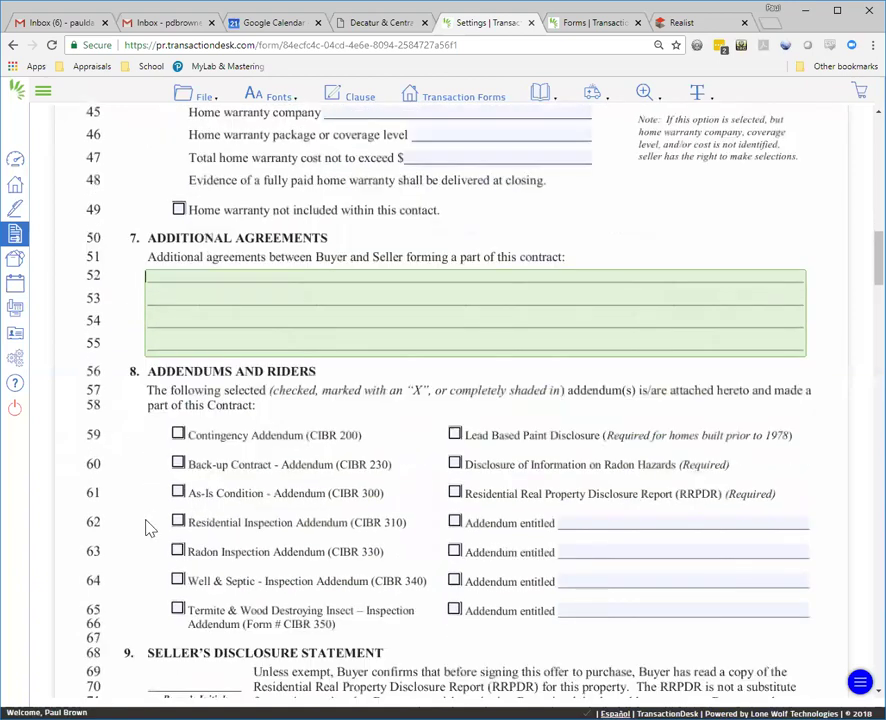
click(178, 524)
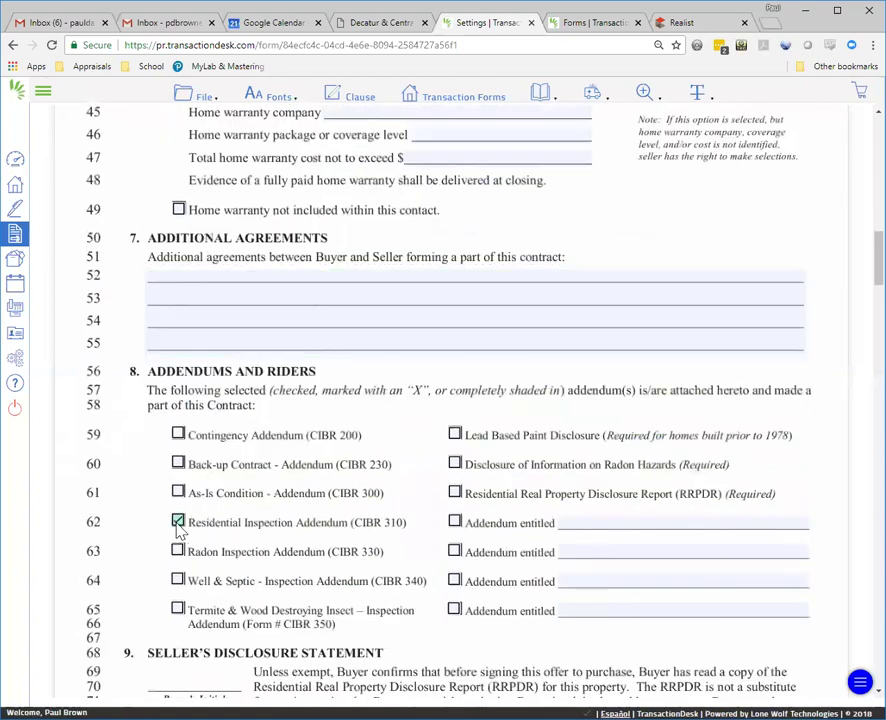
click(178, 552)
click(177, 581)
click(178, 609)
click(455, 434)
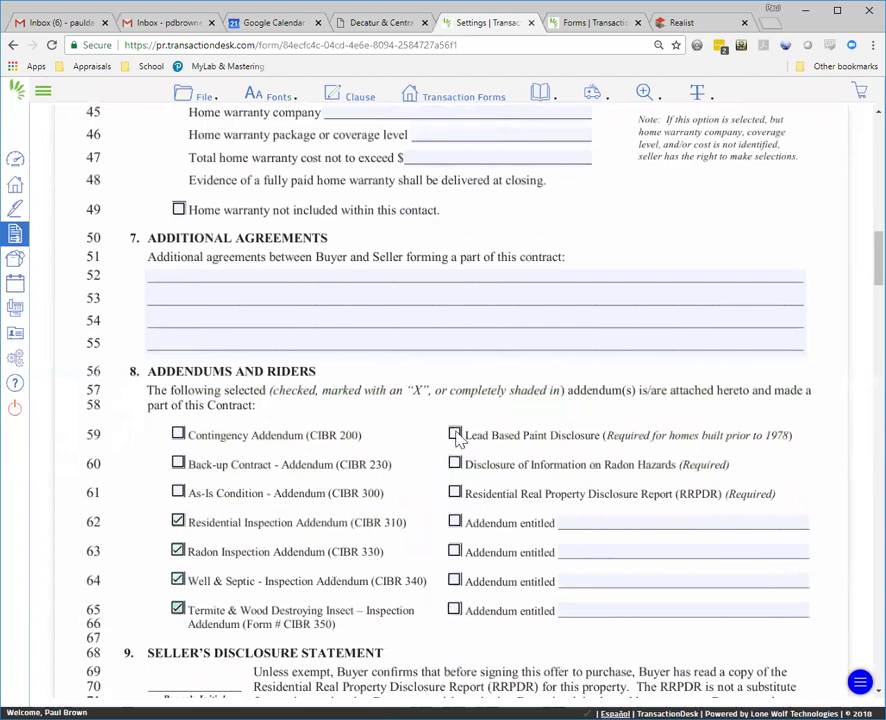
click(455, 464)
click(456, 492)
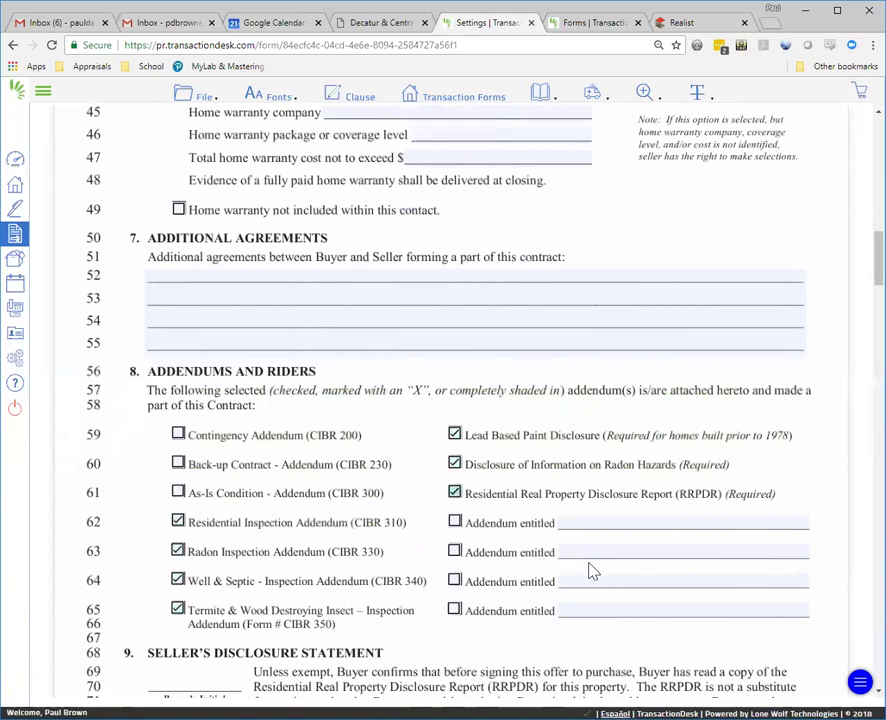
scroll(596, 576, down, 2)
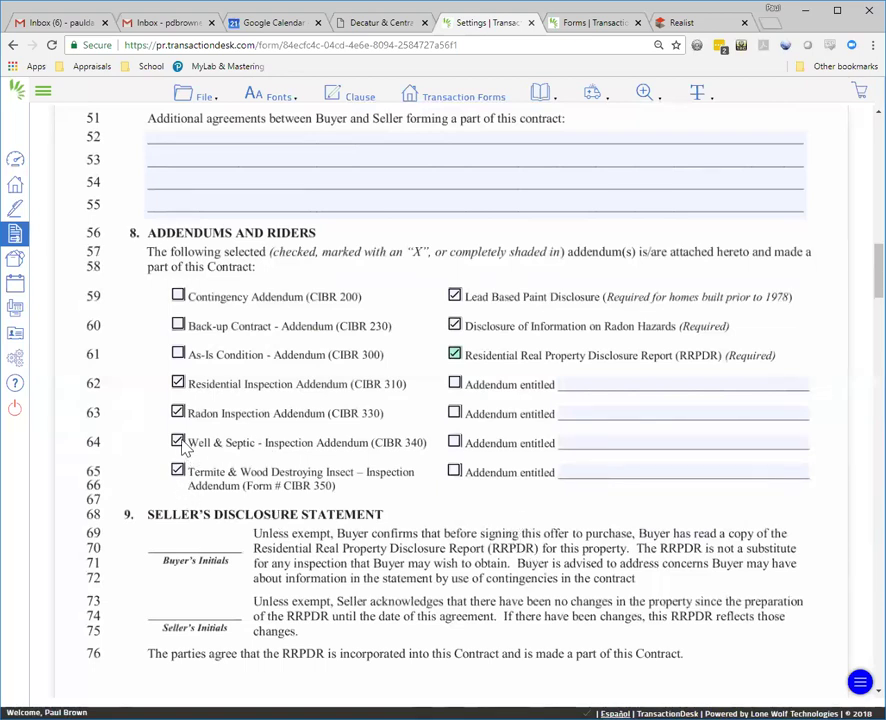
click(179, 442)
Step: Scroll through the remaining pages of the purchase contract
scroll(306, 427, down, 6)
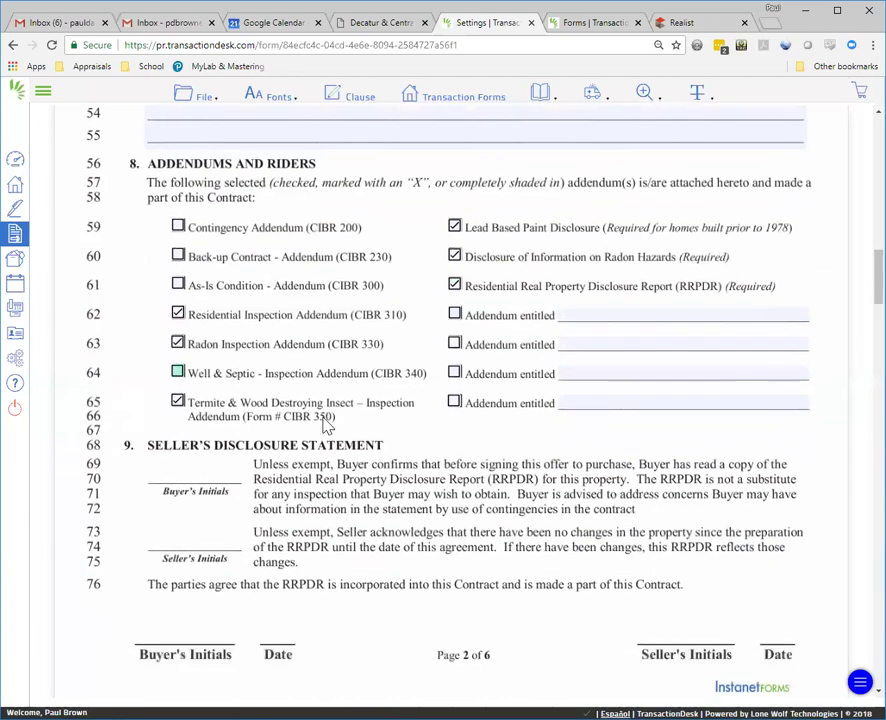
scroll(392, 412, down, 4)
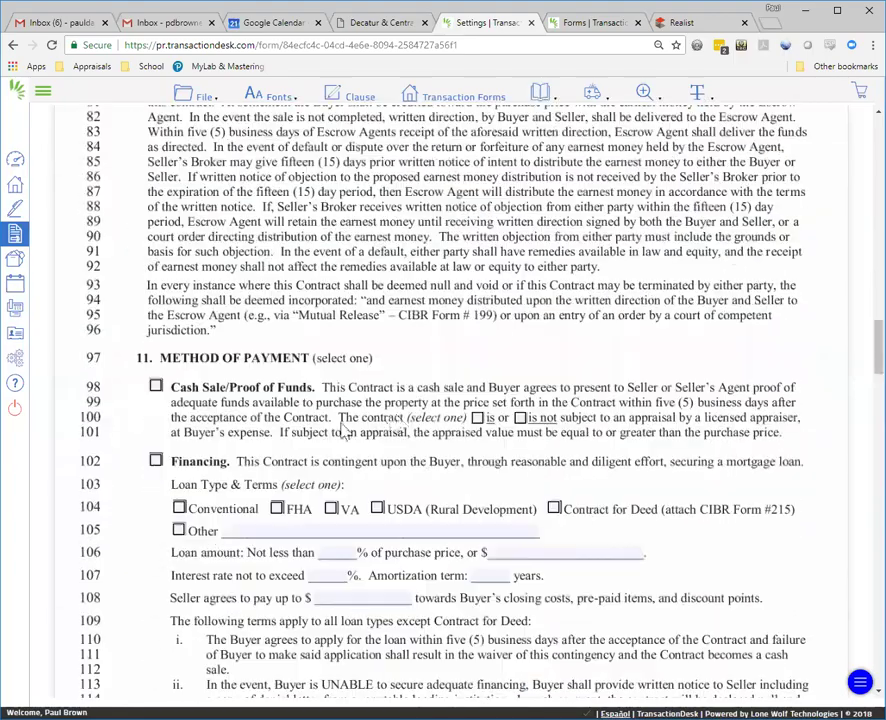
scroll(418, 431, down, 9)
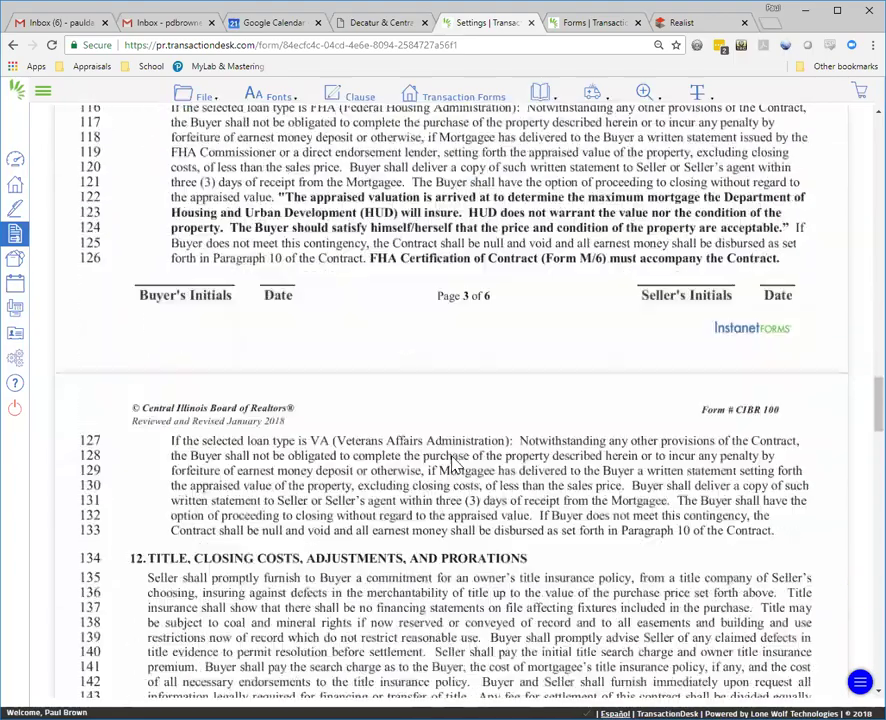
scroll(473, 481, down, 8)
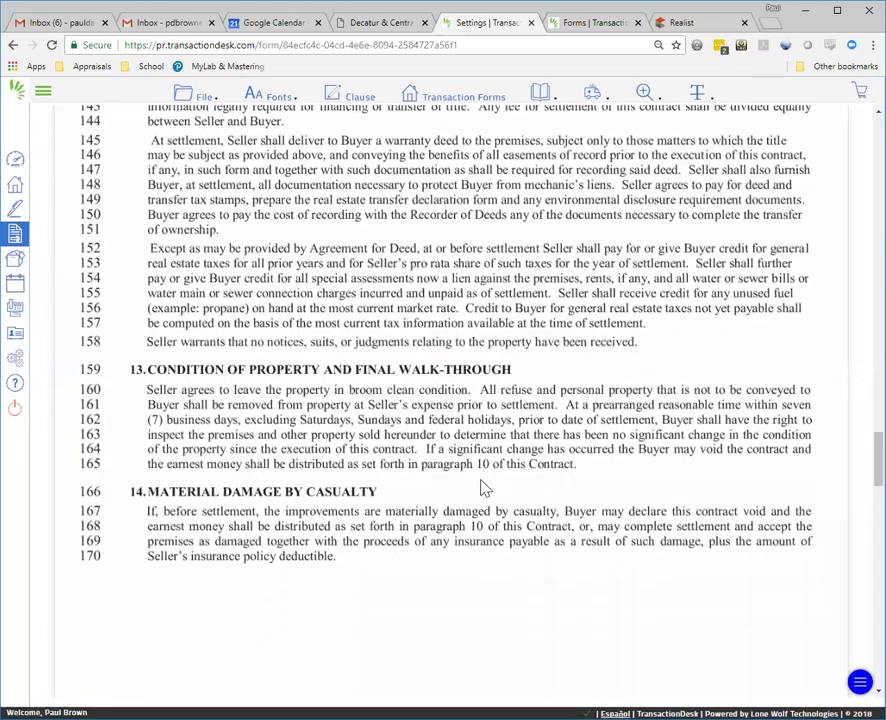
scroll(484, 488, down, 2)
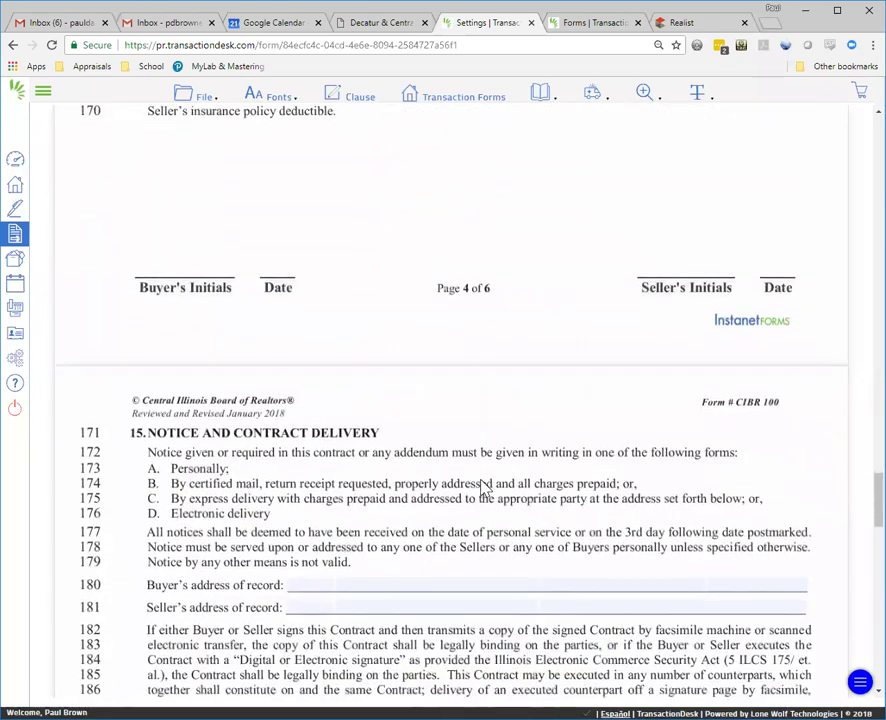
scroll(484, 488, down, 10)
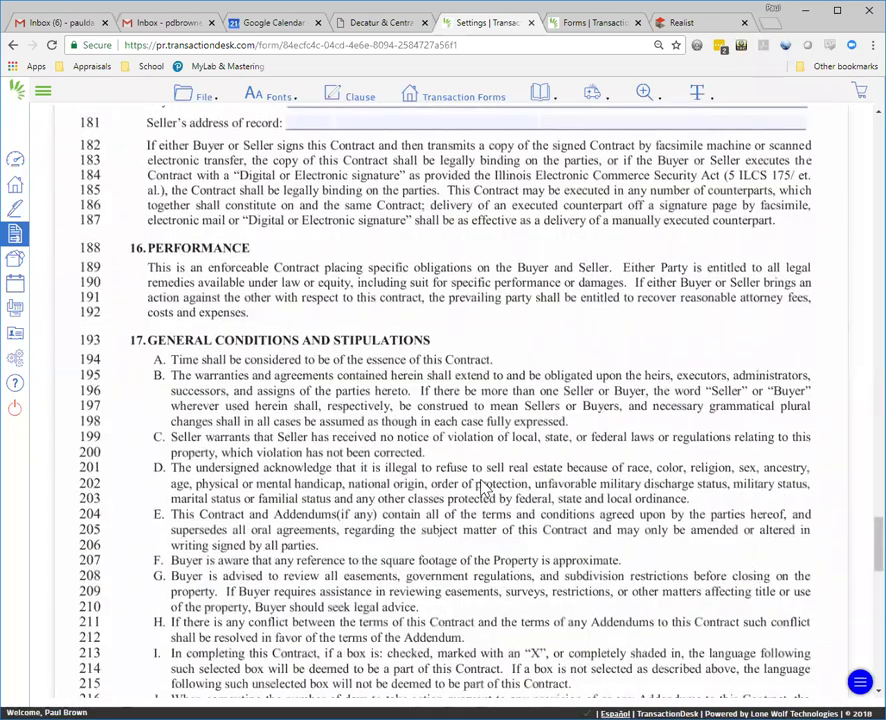
scroll(484, 488, down, 8)
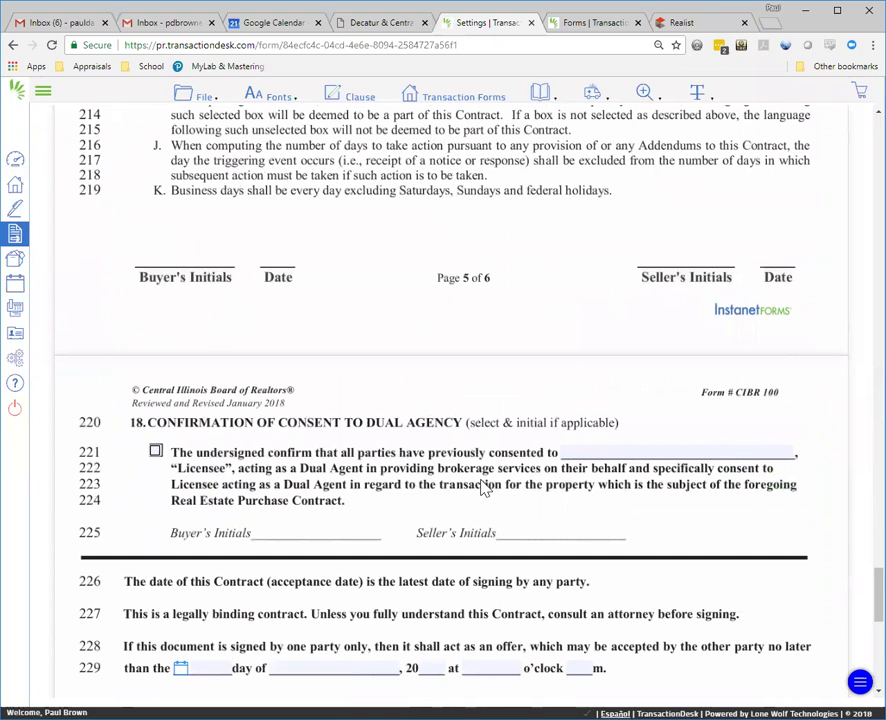
scroll(536, 500, down, 8)
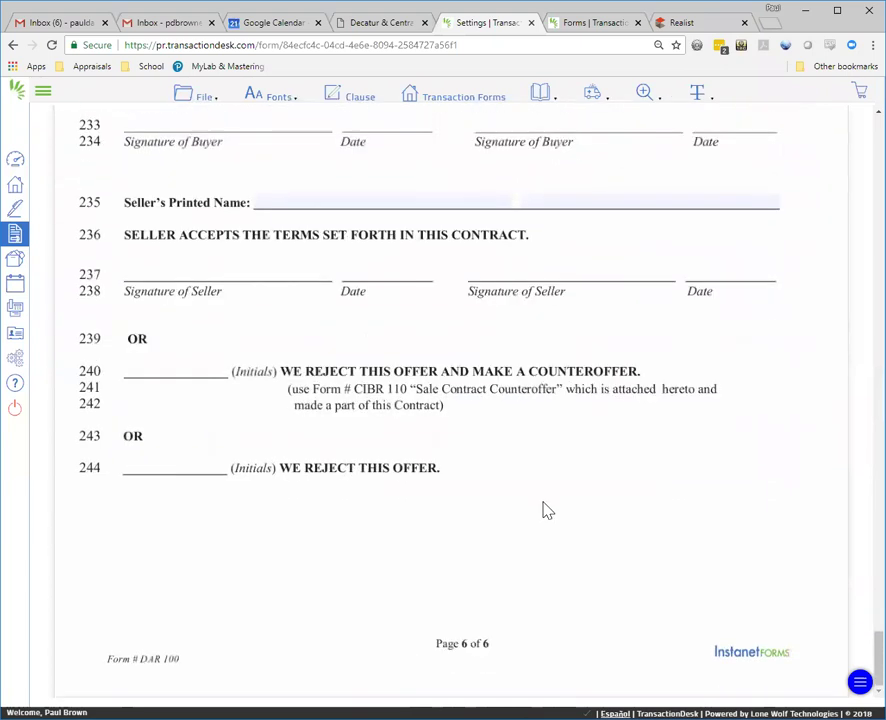
Step: Exit the contract with File > Exit to save the template defaults
scroll(560, 422, up, 5)
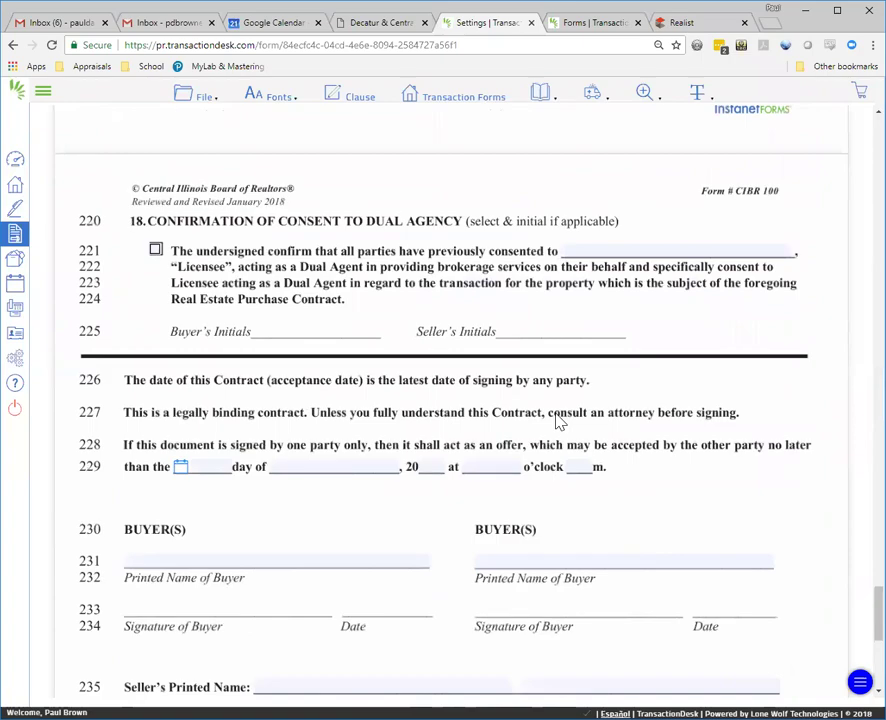
scroll(560, 422, up, 4)
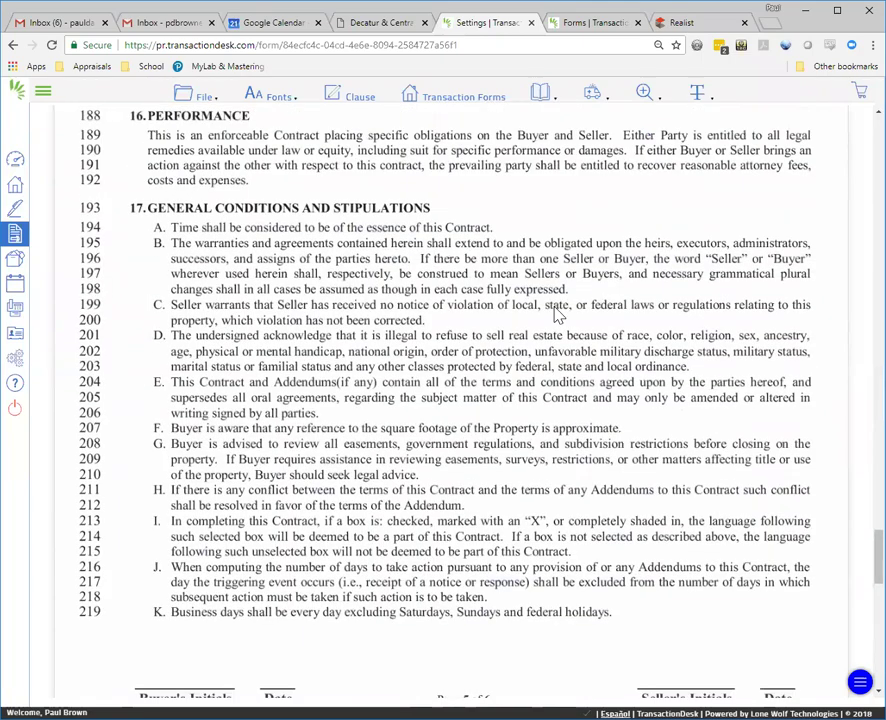
scroll(557, 313, up, 6)
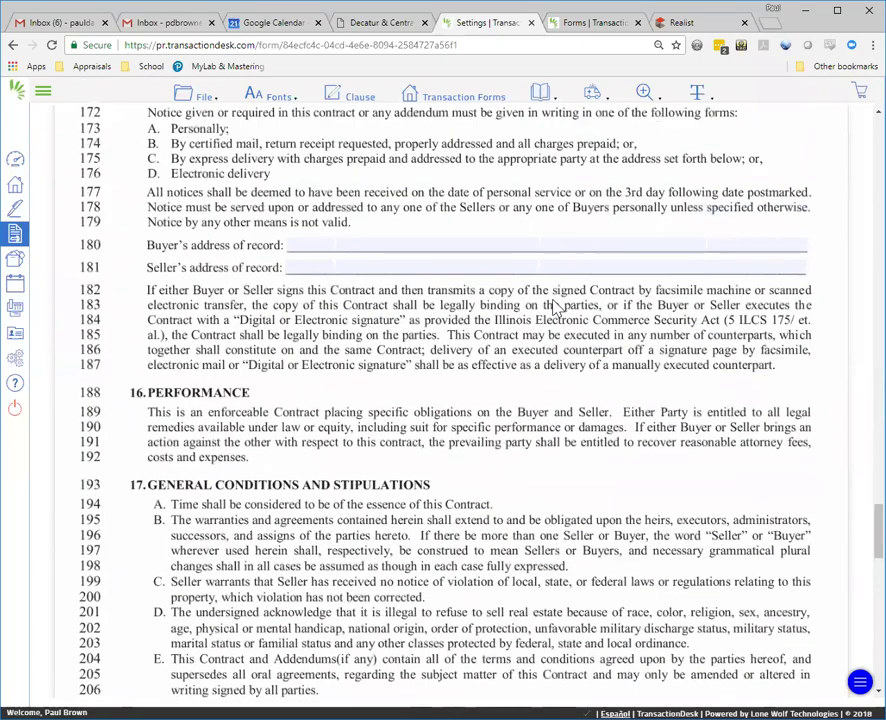
scroll(392, 121, up, 2)
click(204, 96)
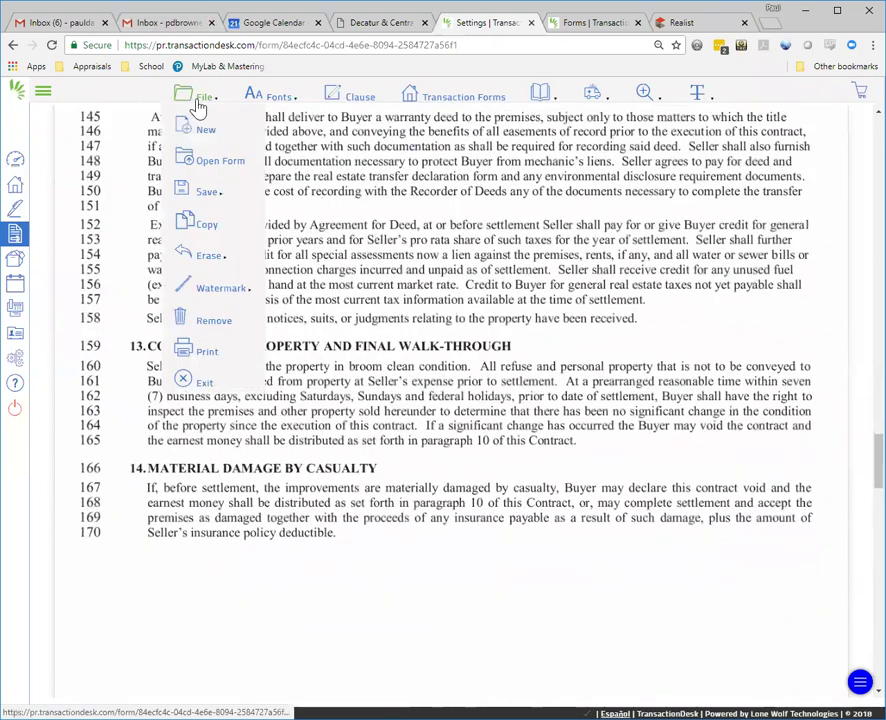
click(207, 386)
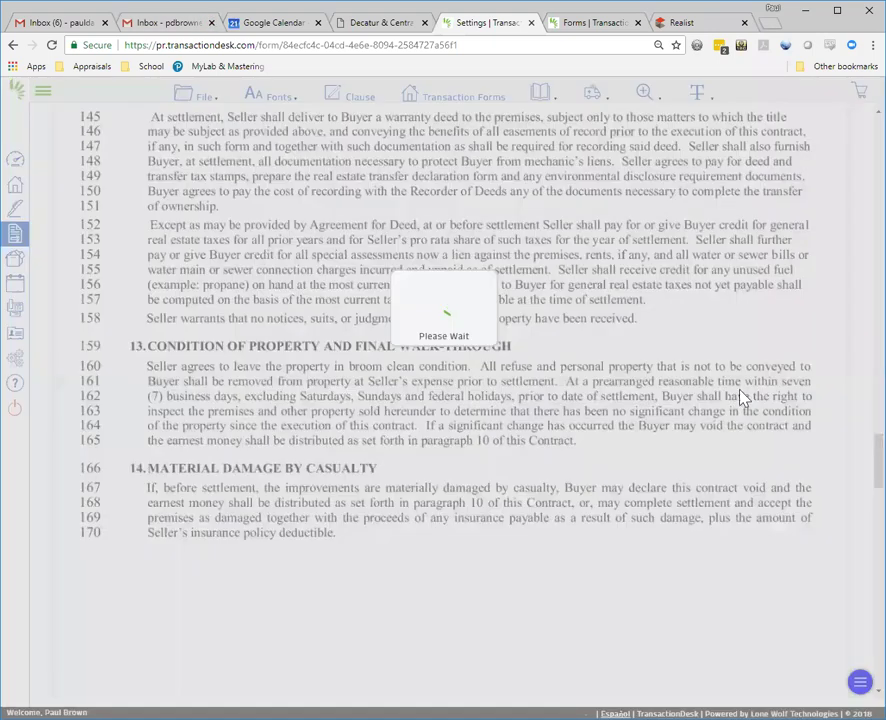